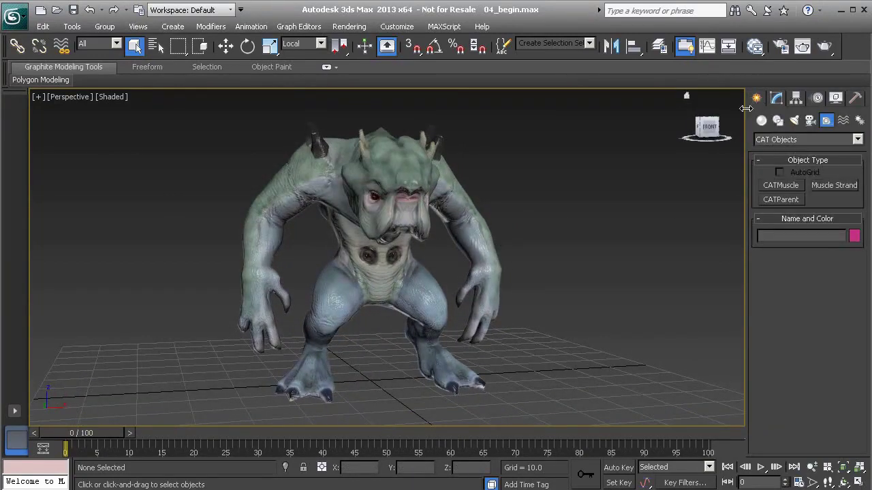
Step: Start creating a CATParent and look through the list of preset rigs, keeping (None) selected
left_click(780, 199)
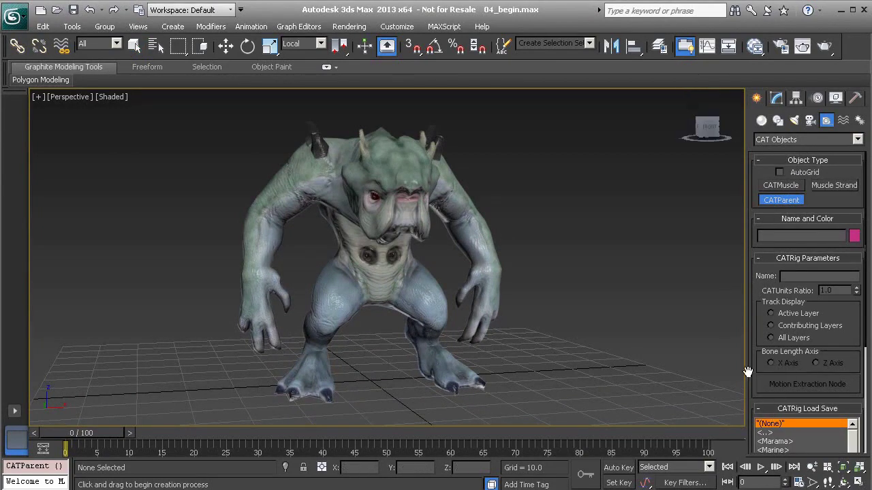
scroll(752, 368, "down", 3)
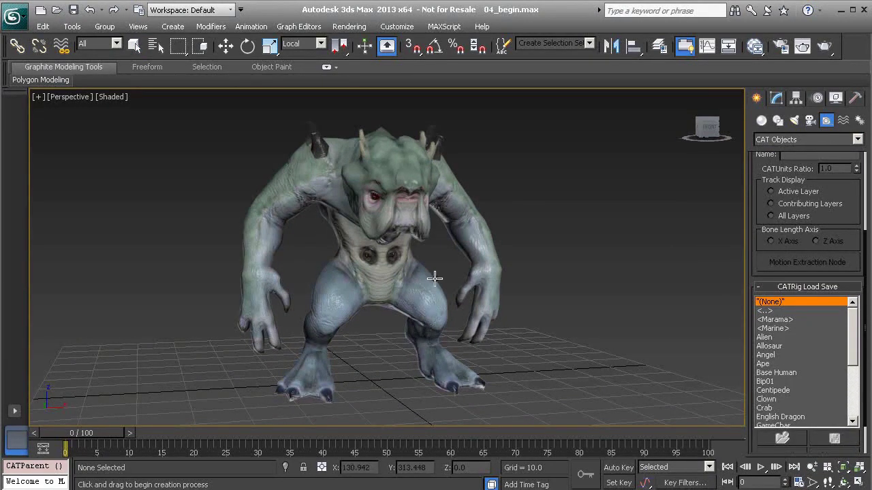
middle_click_drag(431, 289, 404, 290, "alt")
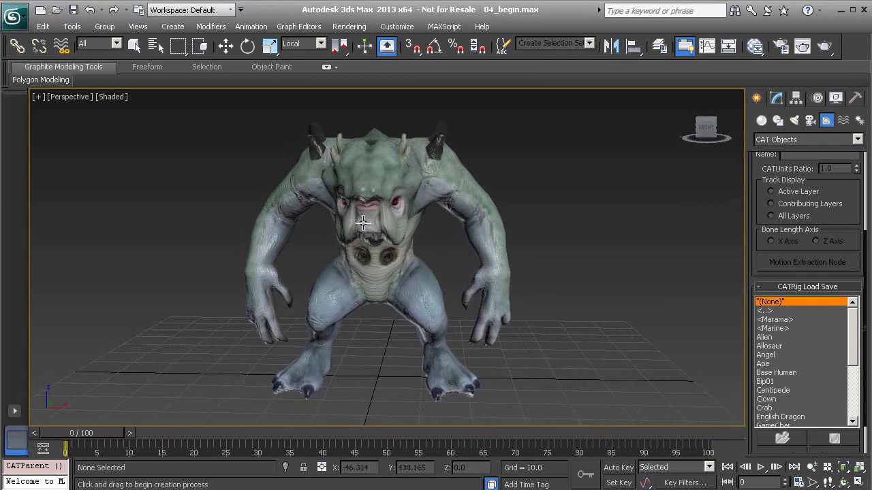
middle_click_drag(371, 257, 367, 256, "alt")
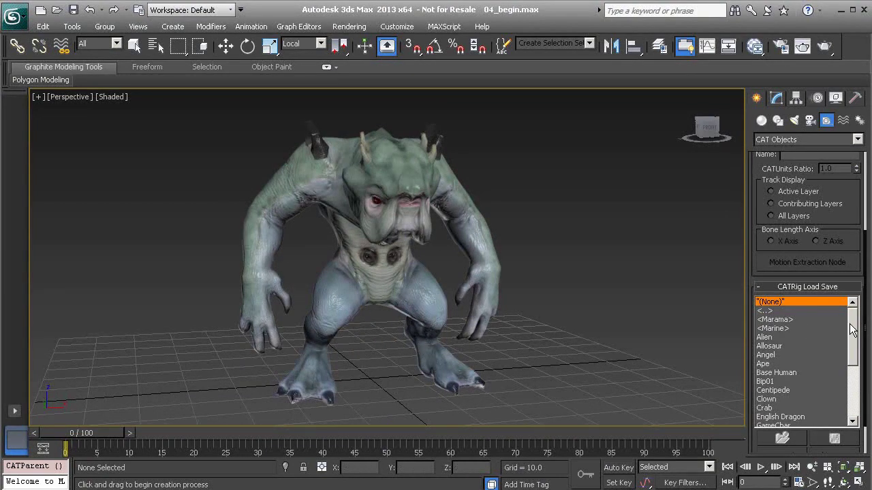
left_click_drag(850, 330, 845, 359)
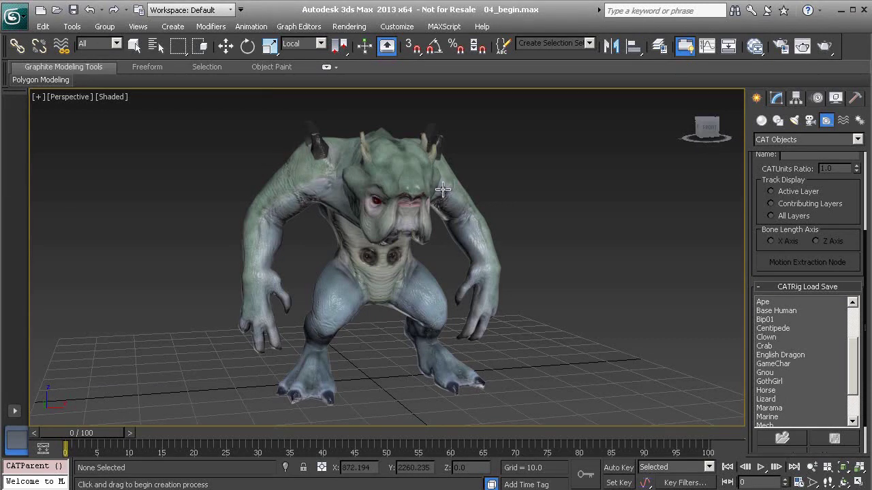
middle_click_drag(463, 202, 427, 200, "alt")
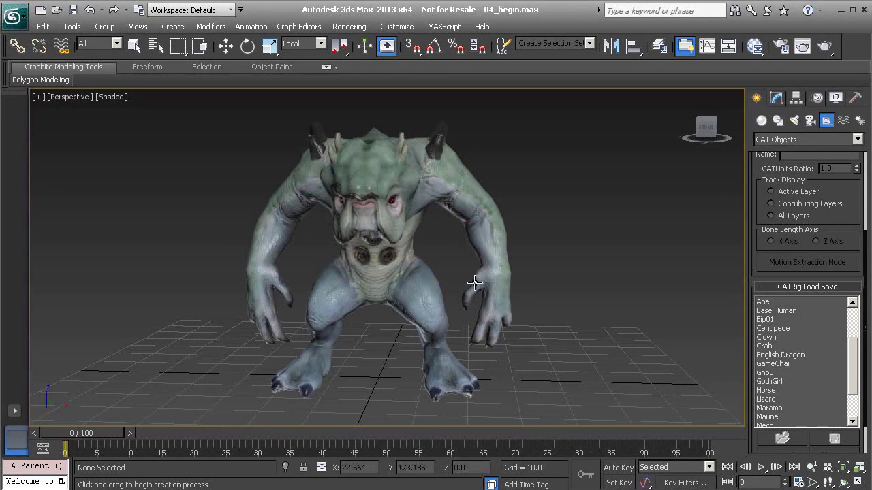
mouse_move(463, 256)
middle_mouse_down("alt")
mouse_move(408, 272)
mouse_move(470, 263)
middle_mouse_up("alt")
left_click_drag(856, 367, 850, 312)
Step: Turn on 3D snapping and check in the Grid and Snap Settings that Grid Points is the snap target
middle_click_drag(555, 332, 428, 292, "alt")
key("s")
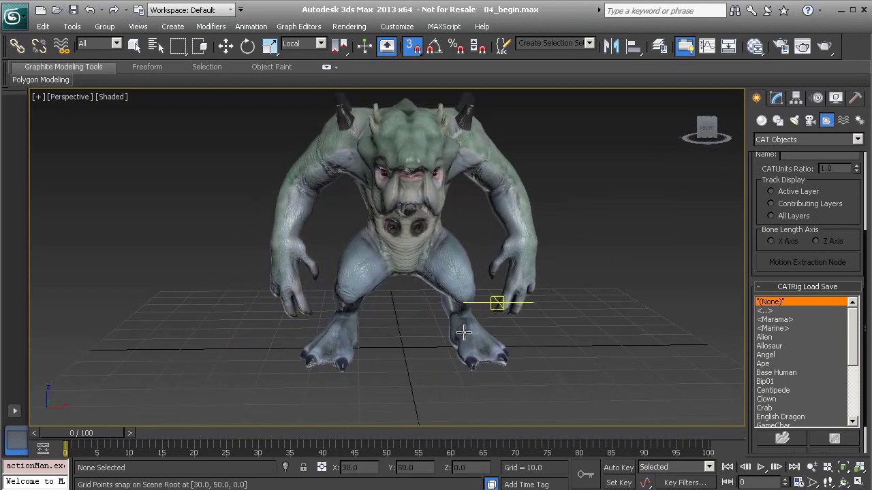
right_click(415, 49)
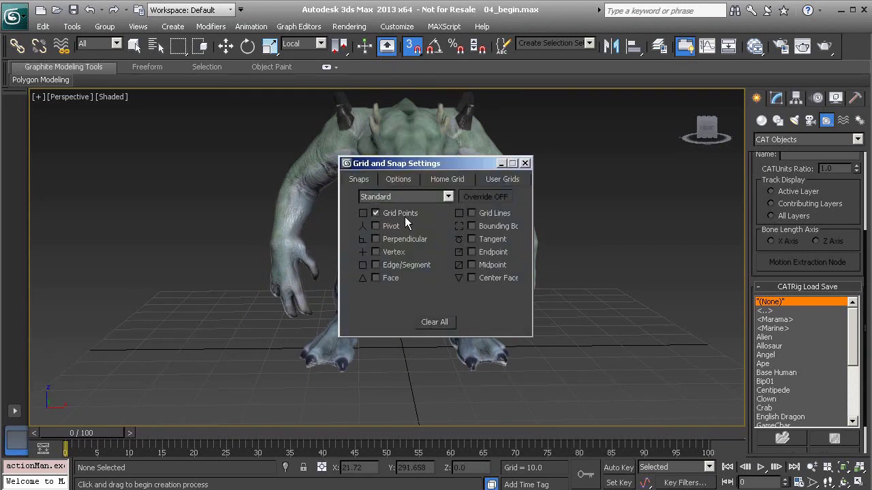
left_click(525, 165)
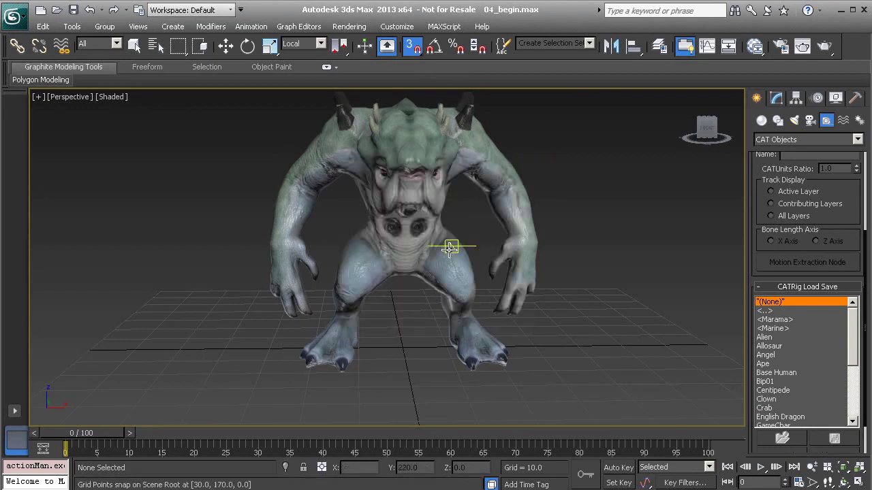
Step: Draw a CATParent from the grid origin between the creature's feet, with a CATUnits ratio of about 0.241, and turn snapping off
scroll(411, 333, "up", 4)
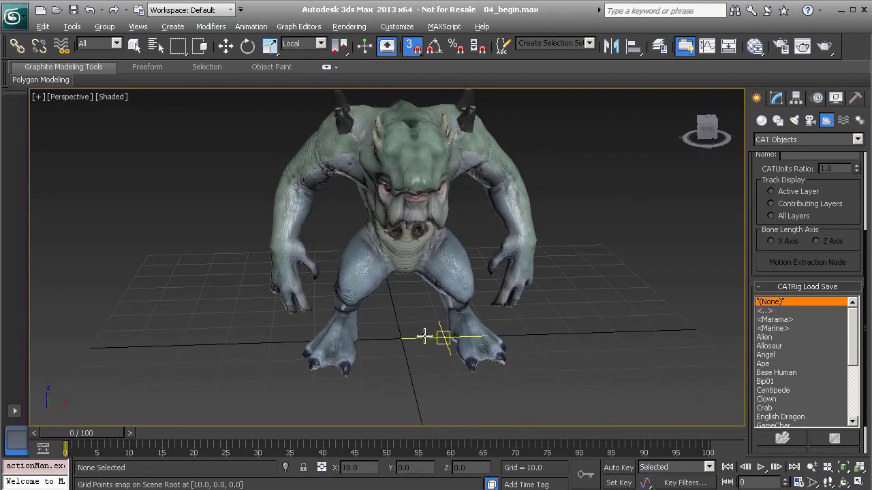
mouse_move(422, 336)
middle_mouse_down("alt")
mouse_move(431, 342)
mouse_move(423, 336)
middle_mouse_up("alt")
left_click_drag(388, 325, 556, 406)
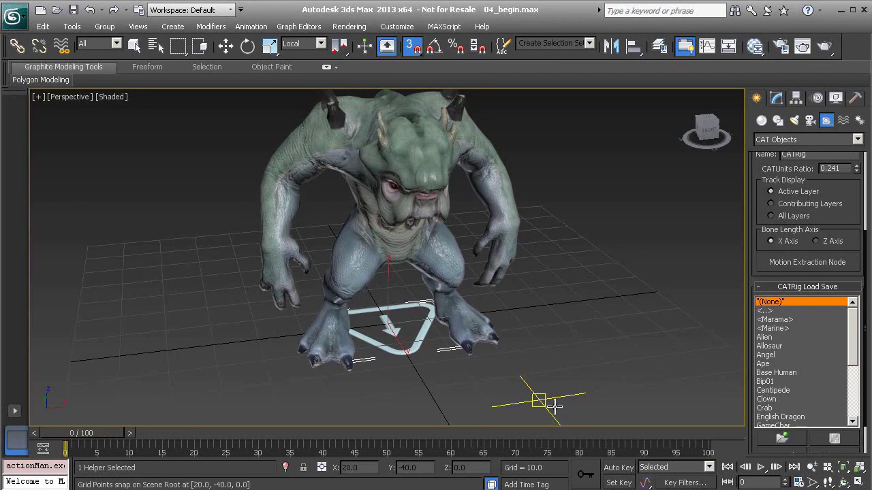
key("s")
mouse_move(554, 407)
left_mouse_down()
mouse_move(536, 402)
mouse_move(556, 405)
left_mouse_up()
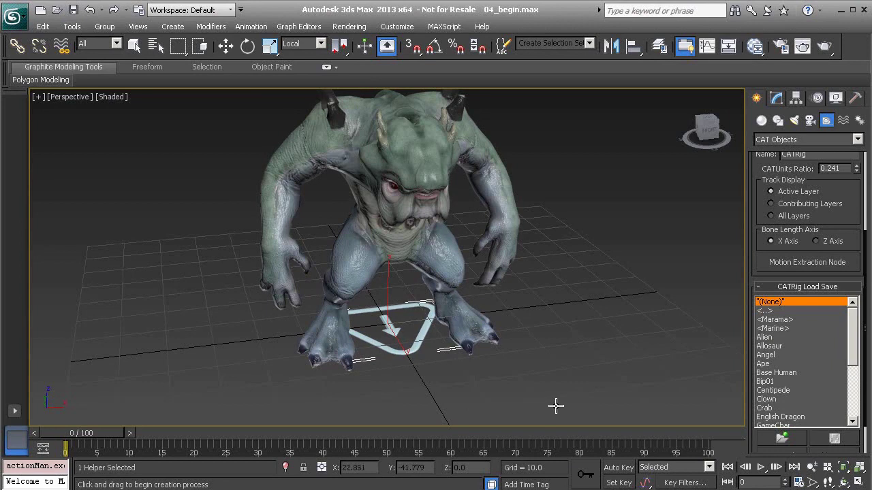
Step: Leave CATParent creation and create a pelvis for the rig from the CATParent's modify parameters
mouse_move(433, 323)
middle_mouse_down("alt")
mouse_move(382, 312)
mouse_move(469, 292)
mouse_move(430, 290)
mouse_move(417, 321)
middle_mouse_up("alt")
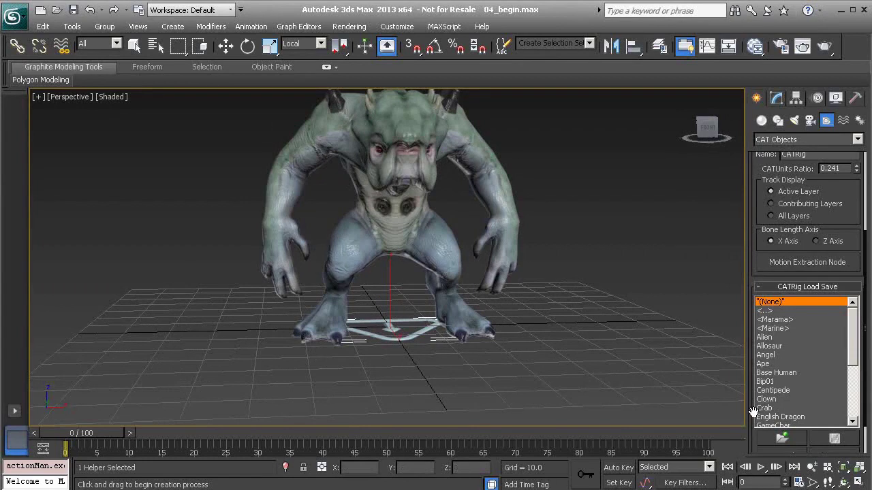
left_click_drag(751, 410, 741, 294)
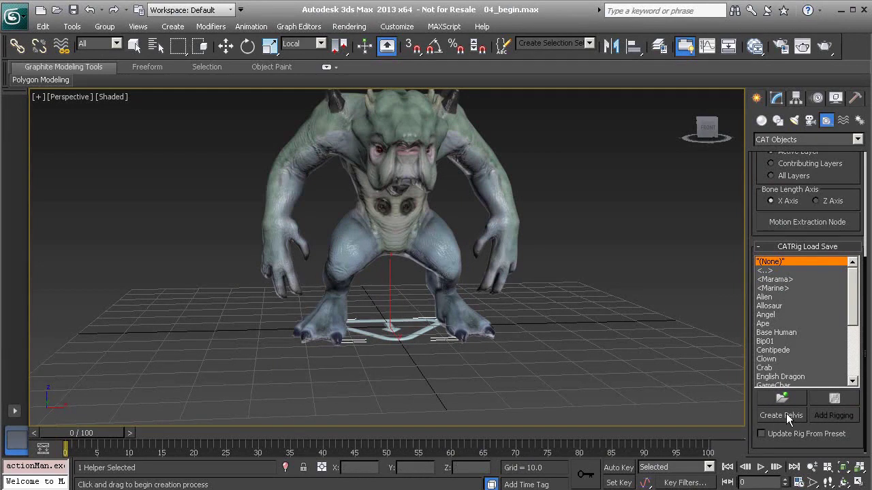
scroll(432, 295, "up", 3)
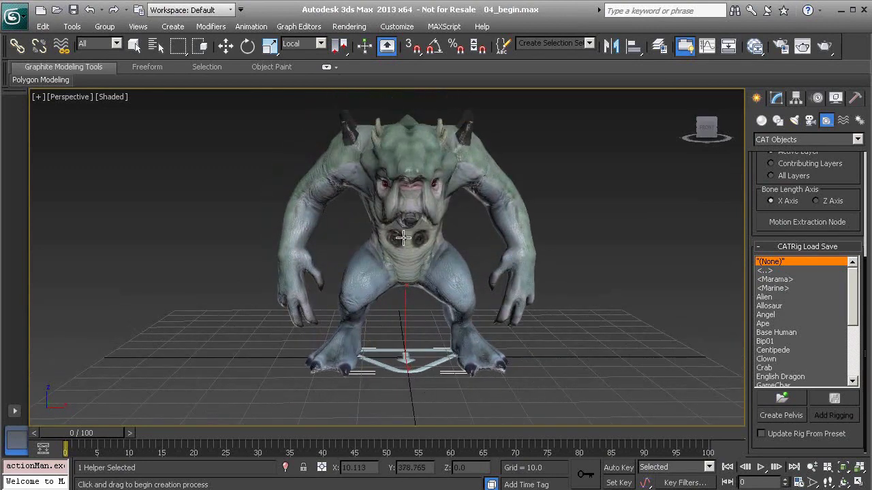
mouse_move(470, 273)
middle_mouse_down("alt")
mouse_move(388, 277)
mouse_move(458, 279)
middle_mouse_up("alt")
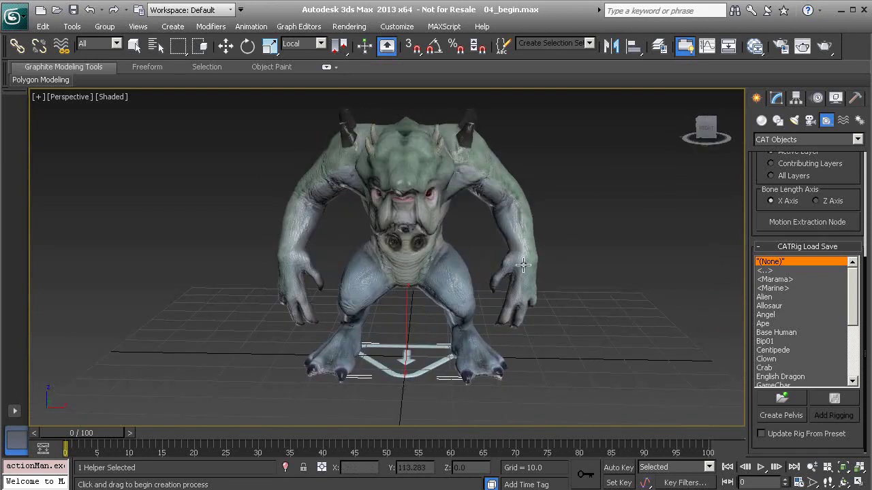
right_click(586, 208)
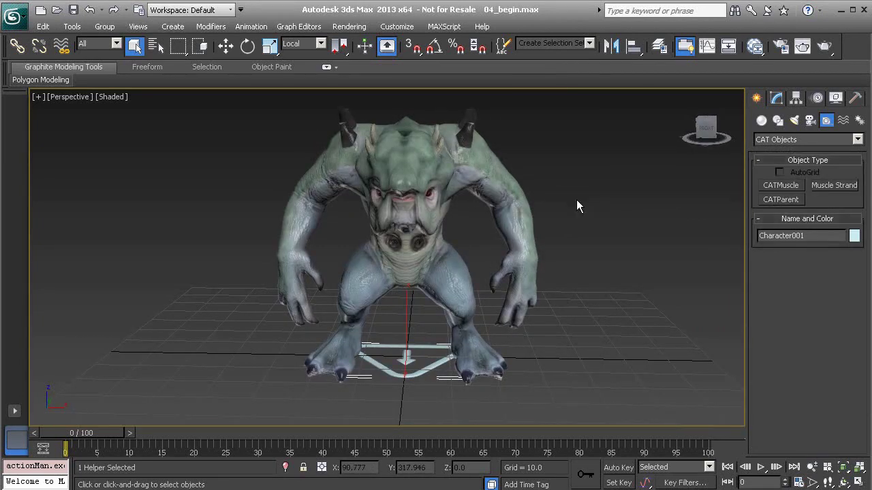
left_click(777, 99)
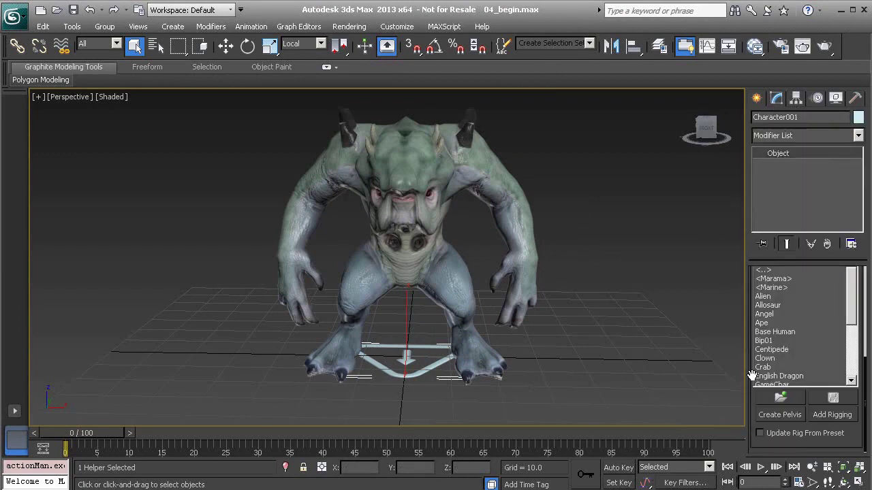
middle_click_drag(447, 326, 439, 294, "alt")
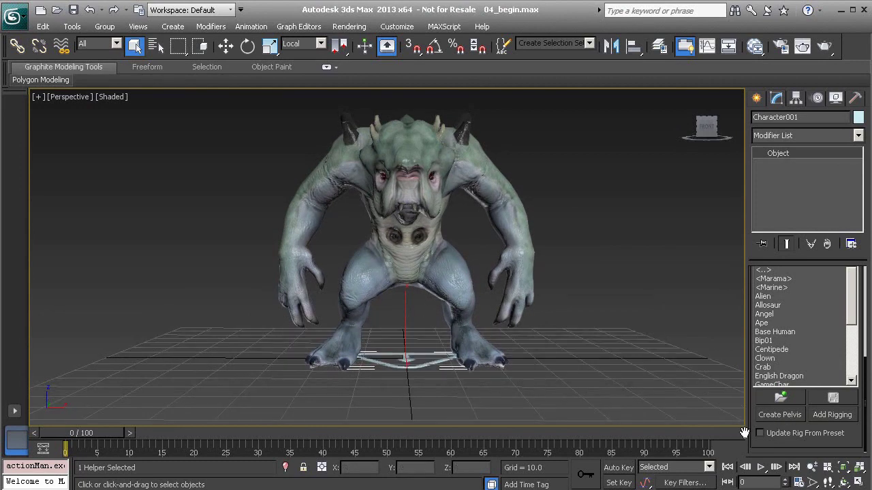
left_click(775, 414)
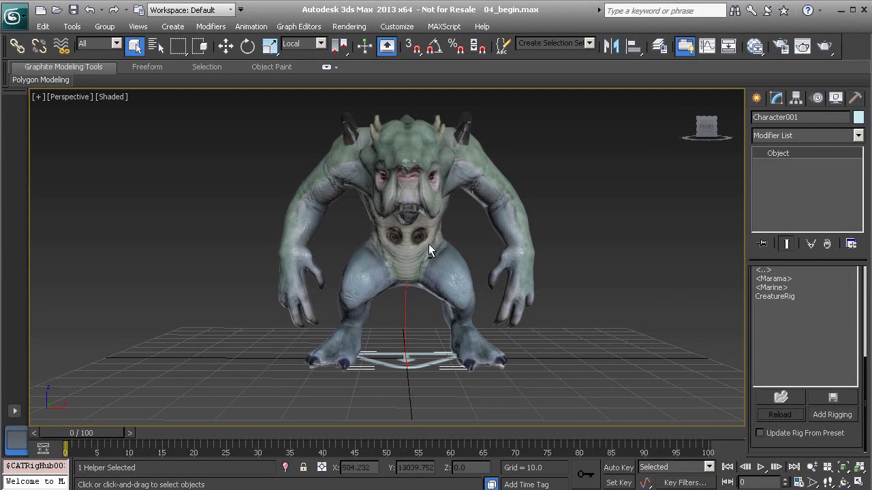
Step: Show the Layers toolbar, open the layer manager and unfreeze creature_layer
middle_click_drag(416, 245, 435, 251, "alt")
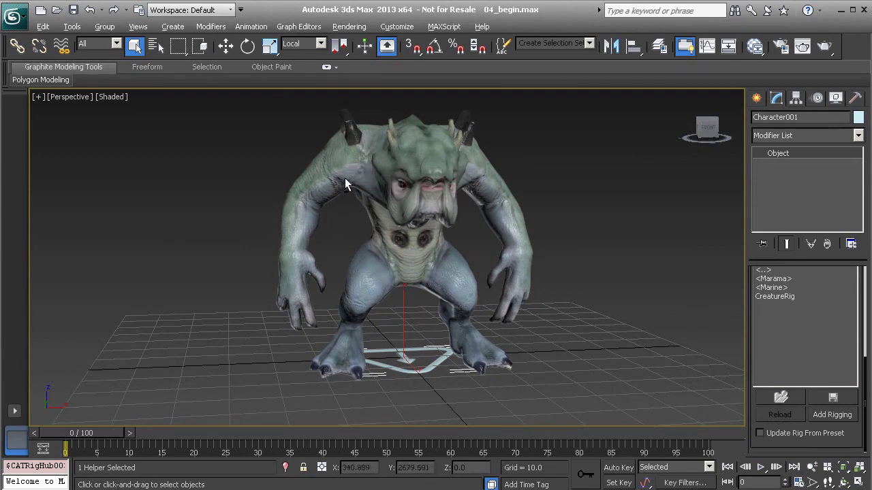
middle_click_drag(342, 179, 312, 184, "alt")
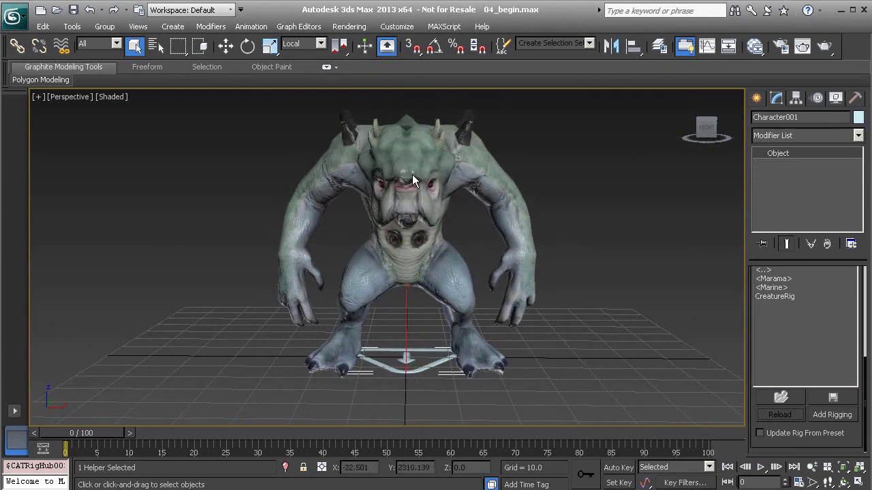
middle_click_drag(380, 195, 384, 207, "alt")
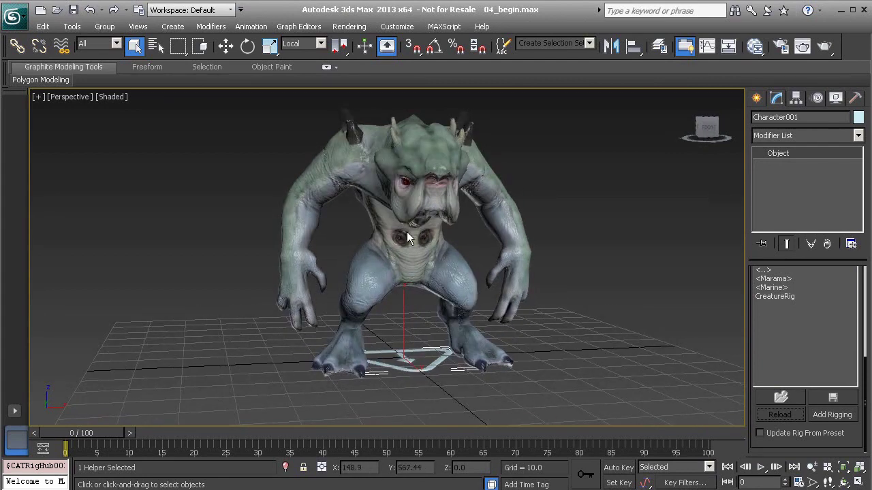
middle_click_drag(434, 230, 422, 205, "alt")
middle_click_drag(430, 236, 426, 259, "alt")
right_click(860, 46)
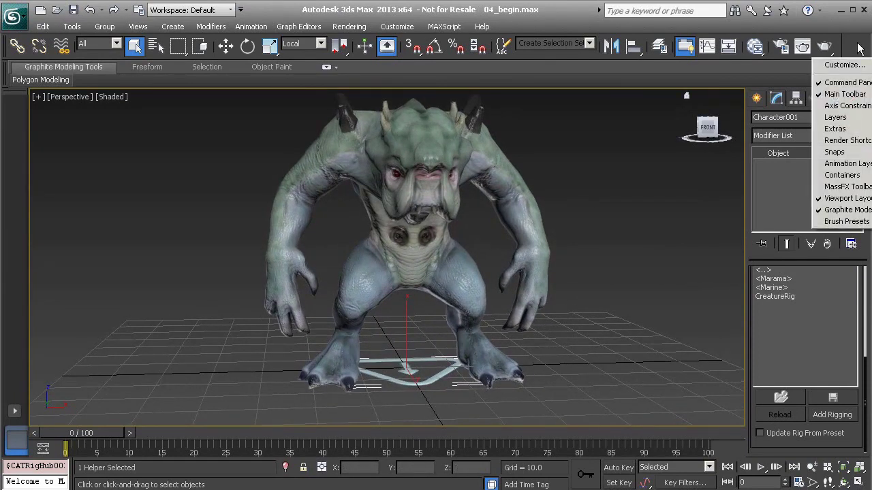
left_click(859, 118)
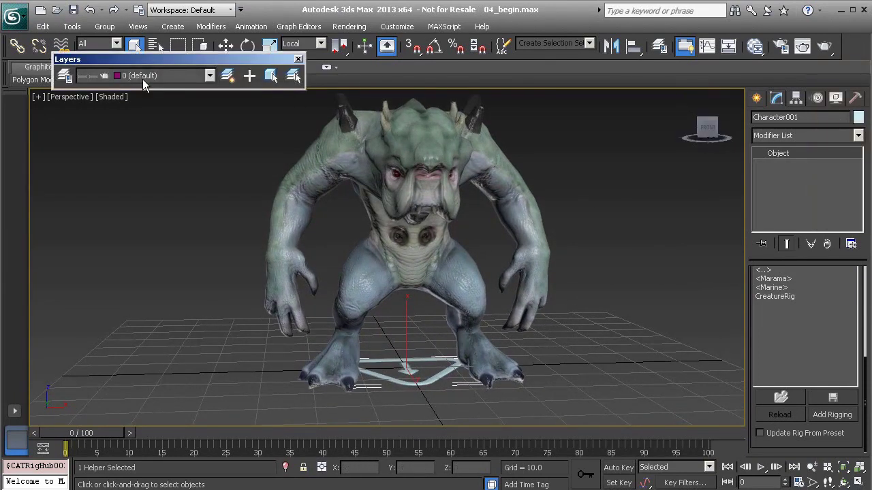
left_click(64, 76)
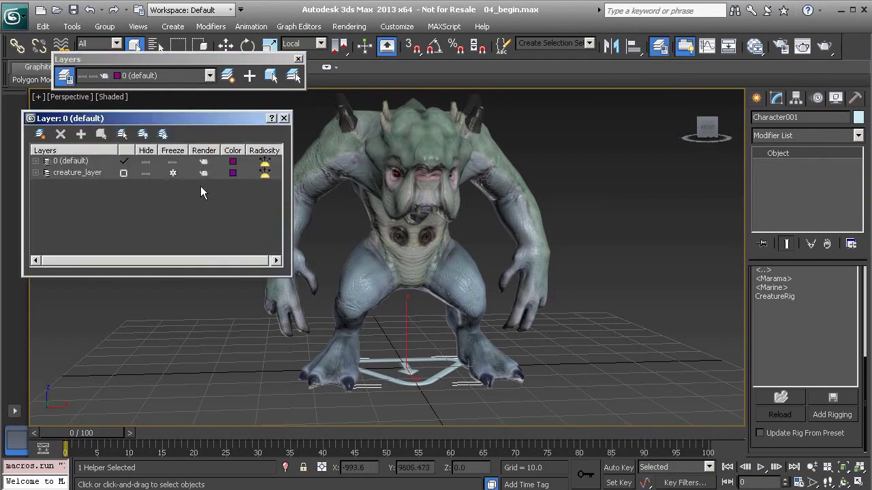
left_click(173, 174)
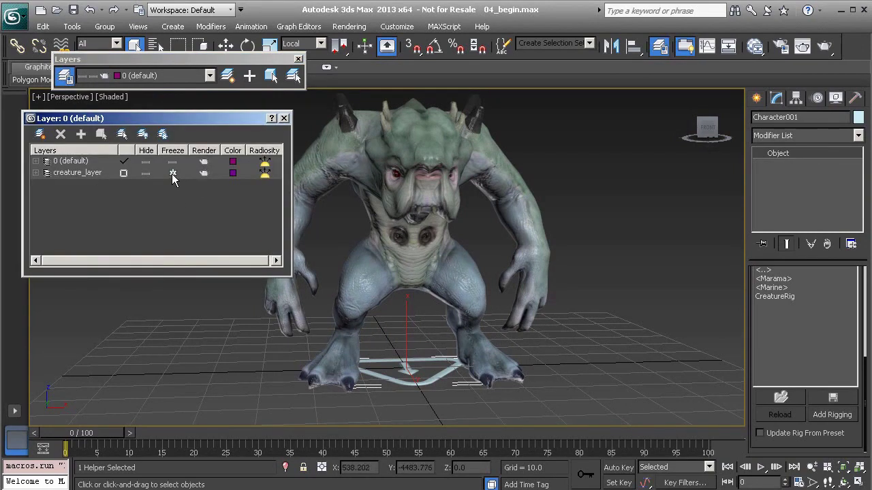
Step: Enable the See-Through display property for the creature mesh GEO_Creature01 on creature_layer
right_click(82, 179)
left_click(123, 339)
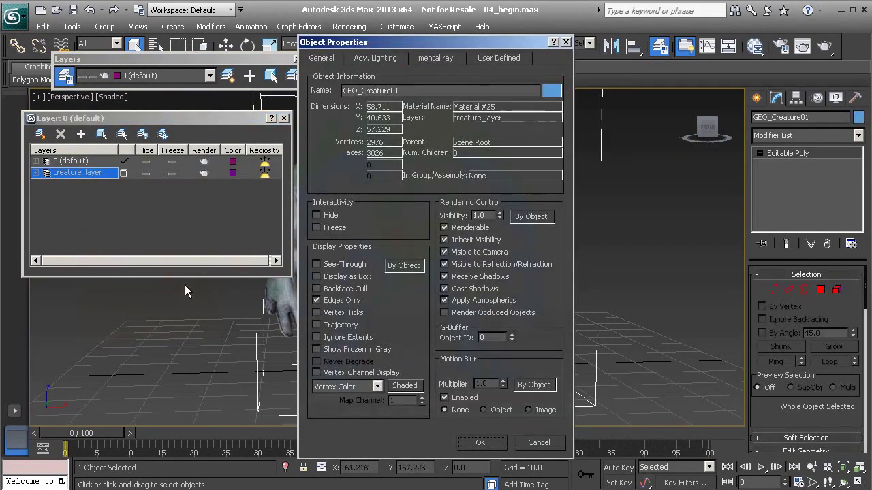
left_click(324, 265)
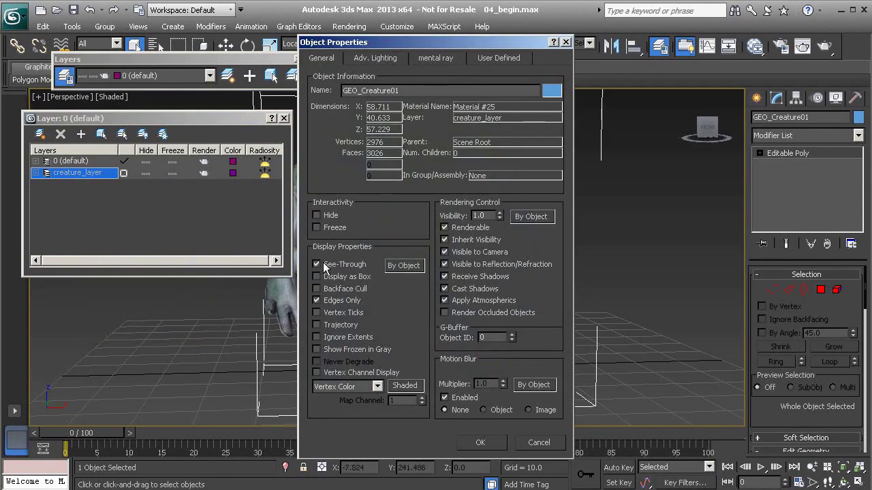
left_click(482, 442)
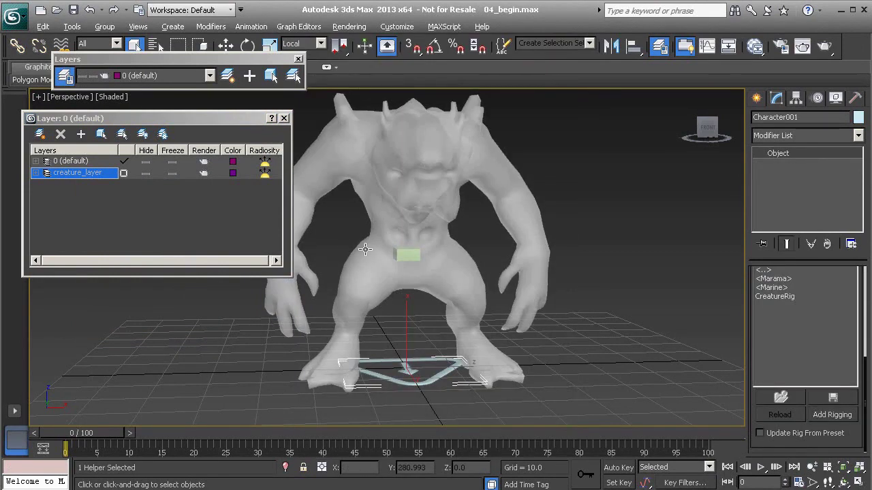
Step: Freeze creature_layer again and close the layer manager and the Layers toolbar
mouse_move(423, 264)
middle_mouse_down("alt")
mouse_move(362, 251)
mouse_move(408, 262)
middle_mouse_up("alt")
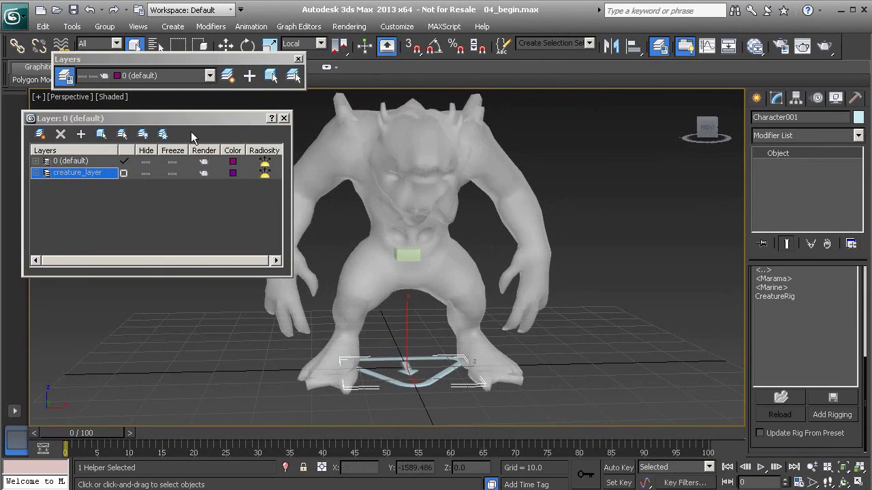
left_click(170, 173)
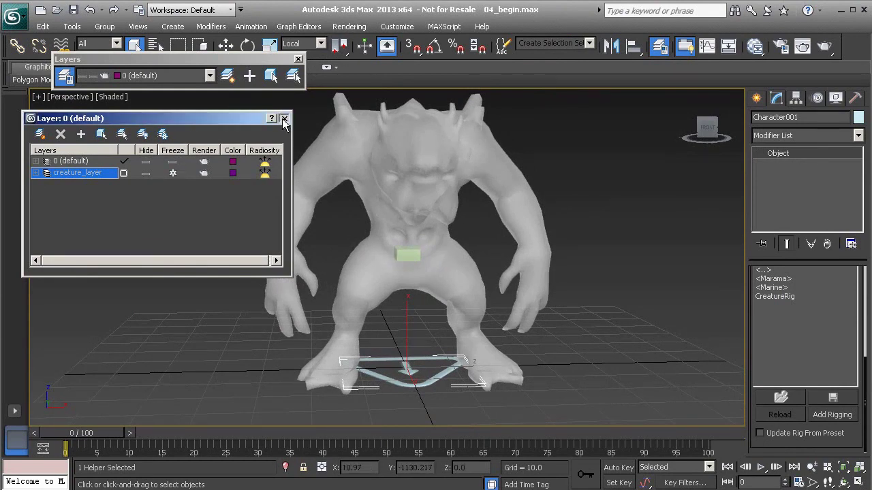
left_click(284, 119)
left_click(297, 59)
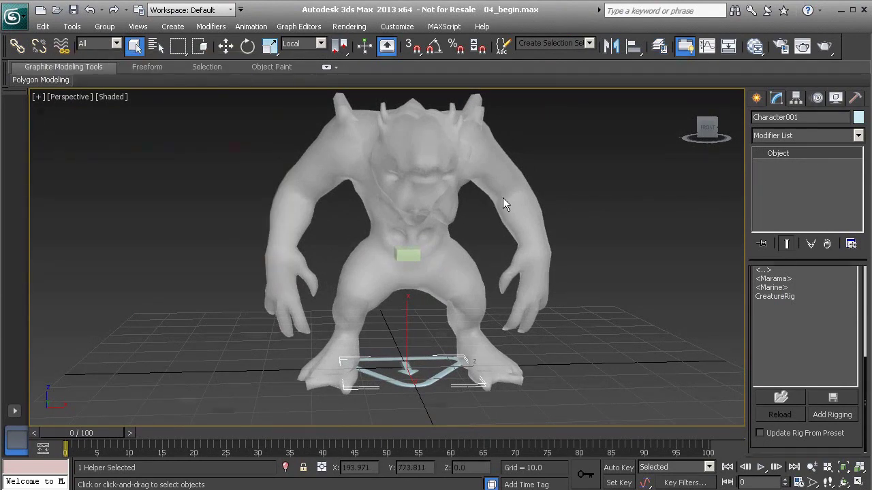
Step: Display edged faces in the Perspective viewport and select the pelvis hub inside the creature's hips
middle_click_drag(502, 200, 501, 212, "alt")
key("F4")
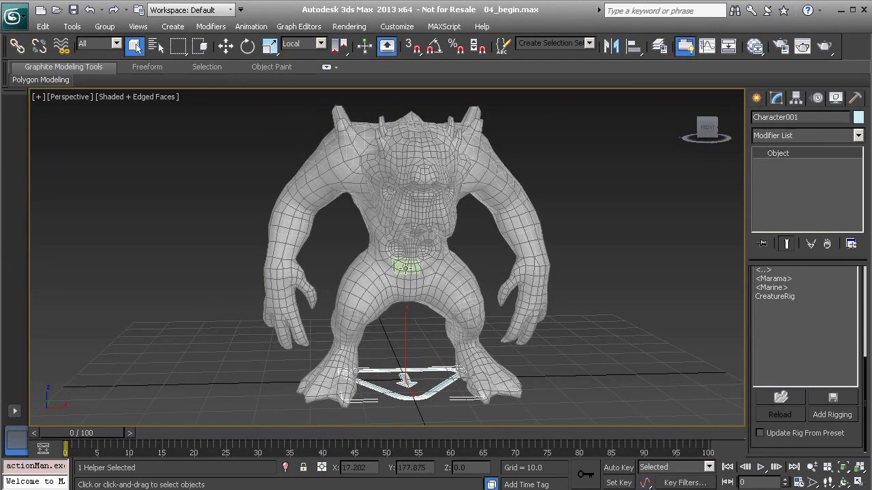
mouse_move(370, 272)
middle_mouse_down("alt")
mouse_move(485, 262)
mouse_move(594, 267)
mouse_move(384, 264)
middle_mouse_up("alt")
left_click(404, 265)
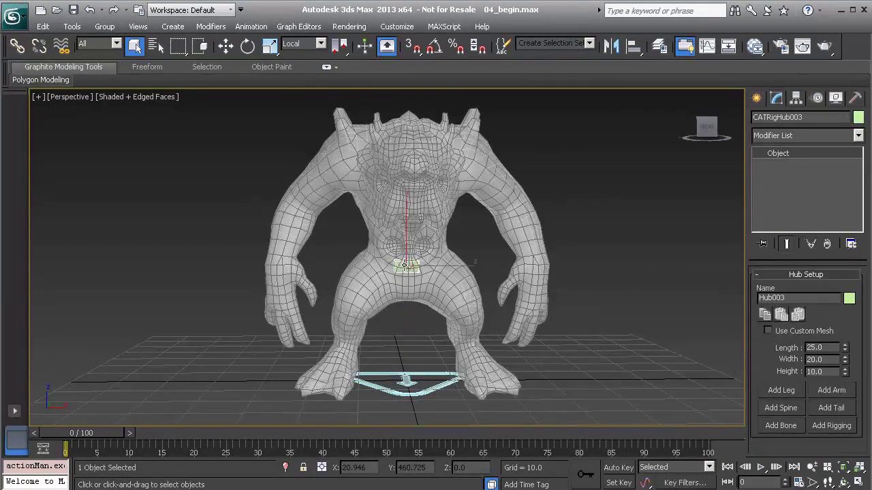
Step: Enlarge the pelvis hub to a length of 61.25, a width of 32.2 and a height of 38
middle_click_drag(449, 276, 397, 273, "alt")
middle_click_drag(496, 275, 472, 244, "alt")
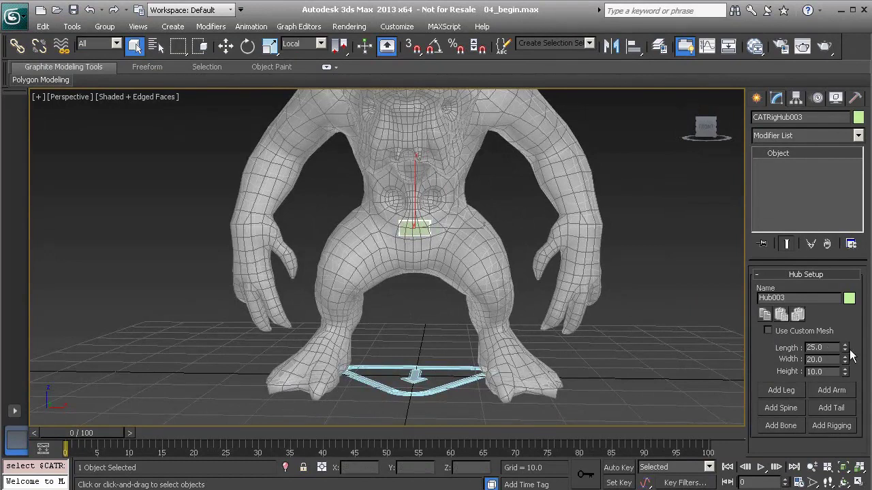
left_click_drag(844, 348, 845, 320)
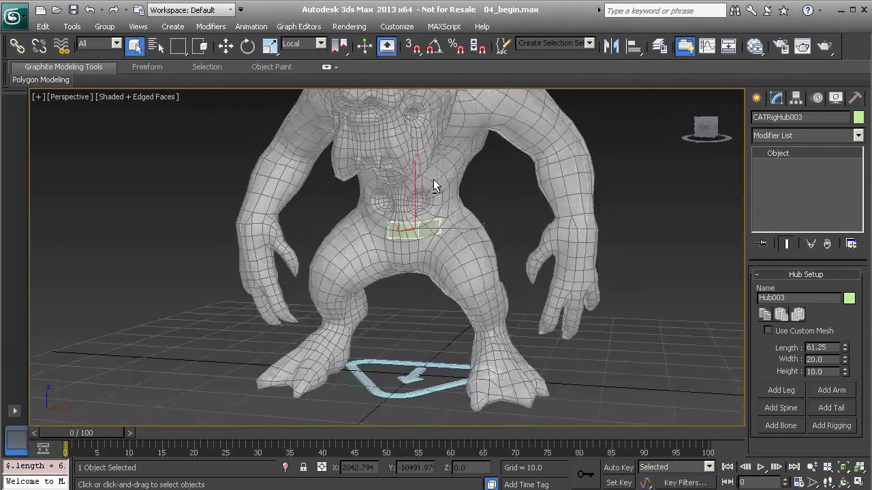
middle_click_drag(418, 187, 532, 275, "alt")
left_click_drag(845, 359, 824, 303)
middle_click_drag(382, 229, 451, 235, "alt")
left_click_drag(844, 371, 733, 185)
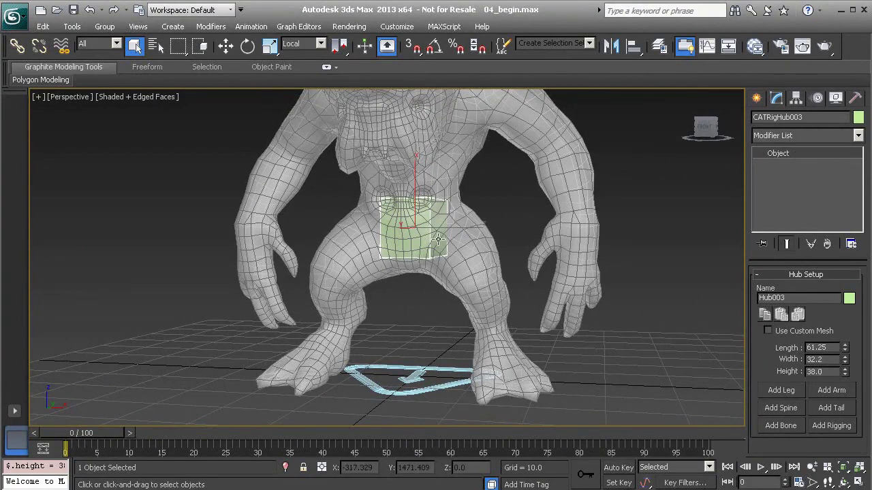
Step: Refine the pelvis hub to fit the hips by setting its width to 53.13 and its length to 58.188
middle_click_drag(452, 239, 496, 278)
left_click_drag(844, 359, 840, 310)
middle_click_drag(539, 255, 457, 245, "alt")
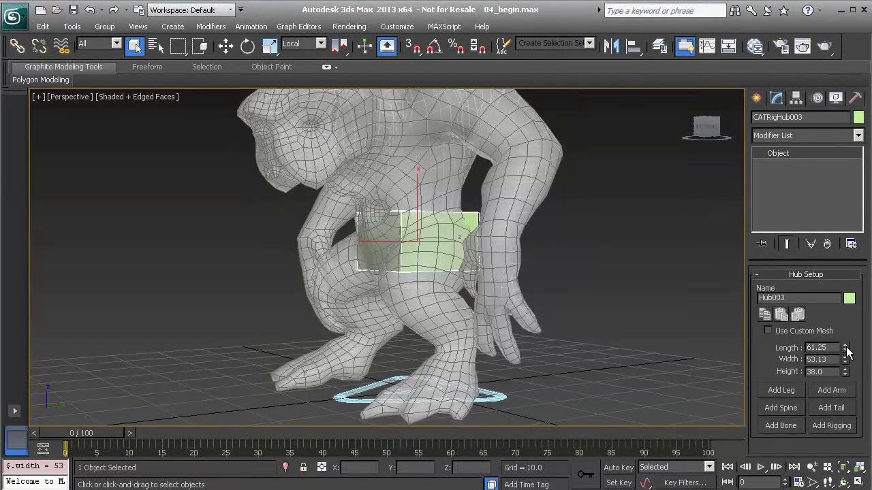
left_click_drag(844, 350, 844, 356)
mouse_move(477, 235)
middle_mouse_down("alt")
mouse_move(352, 238)
mouse_move(483, 240)
middle_mouse_up("alt")
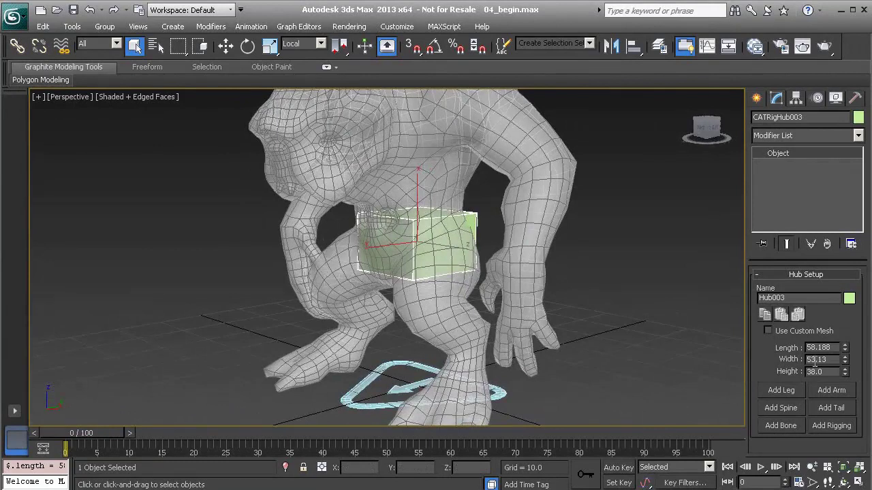
Step: Scale the pelvis hub uniformly to about 101 percent, giving length 58.75, width 53.644 and height 38.368
middle_click_drag(388, 230, 419, 228, "alt")
key("r")
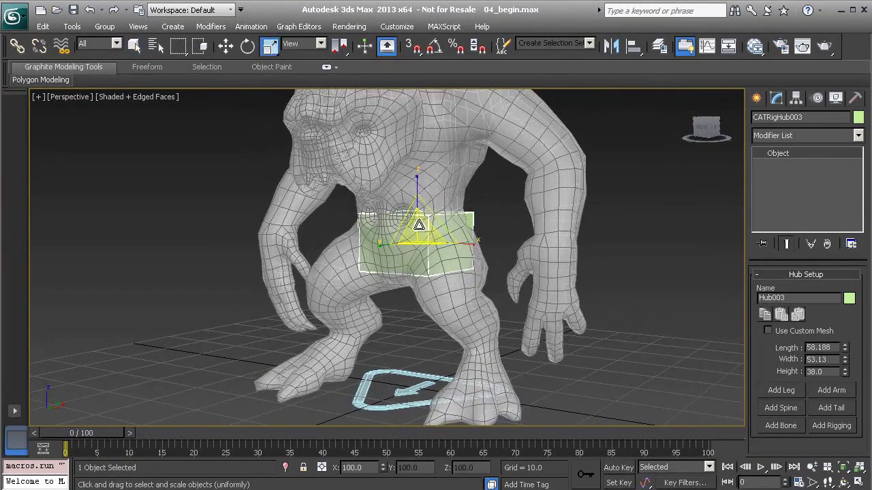
left_click_drag(419, 228, 422, 228)
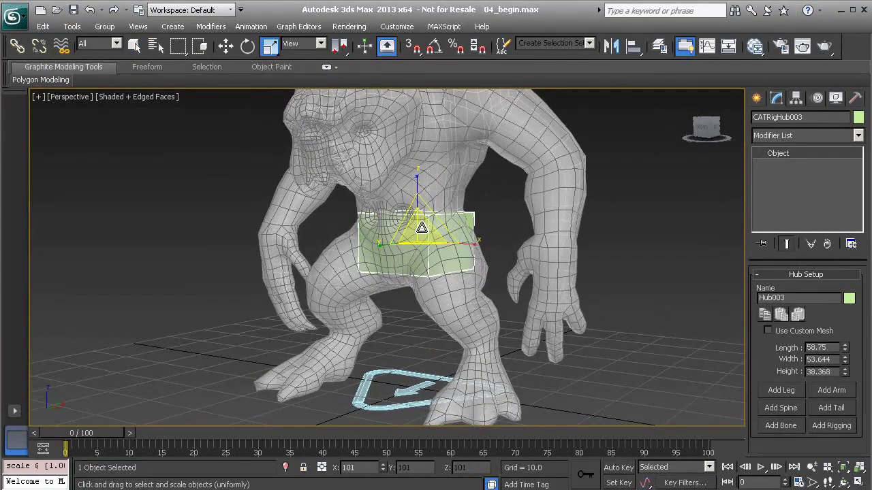
middle_click_drag(446, 256, 466, 256, "alt")
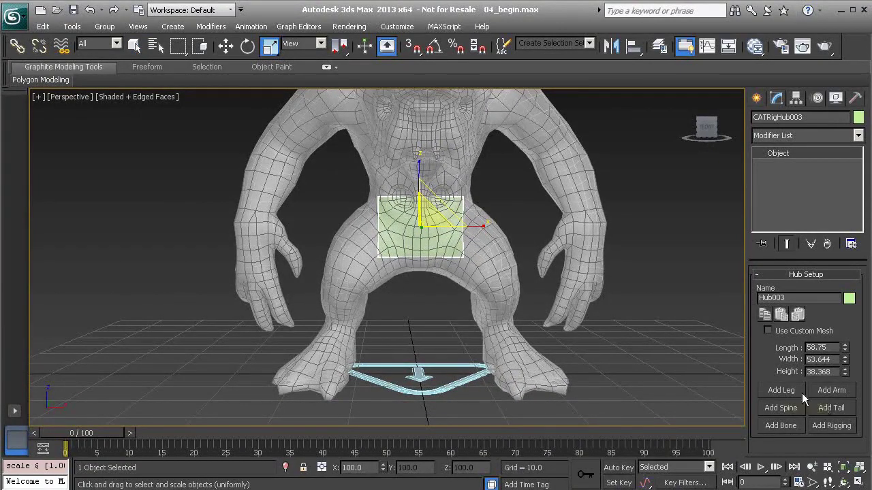
Step: Add a left leg to the pelvis hub, then try adding the opposite leg and undo that second one
left_click(776, 393)
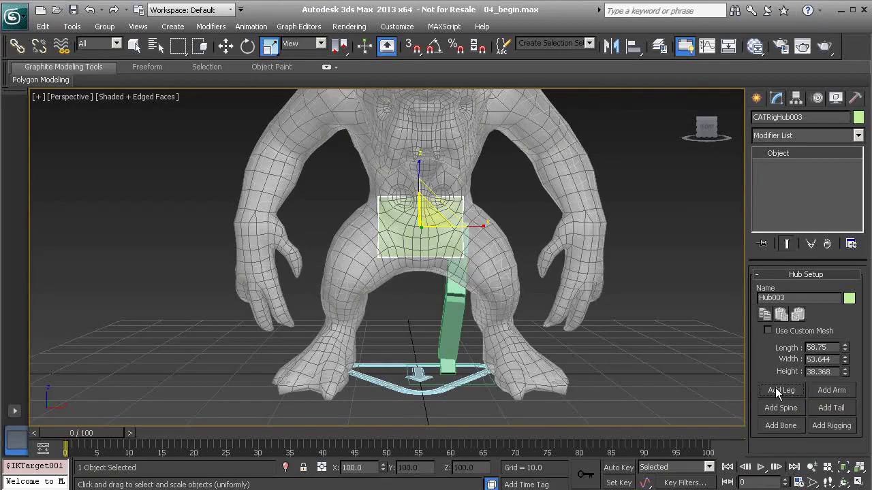
left_click(776, 393)
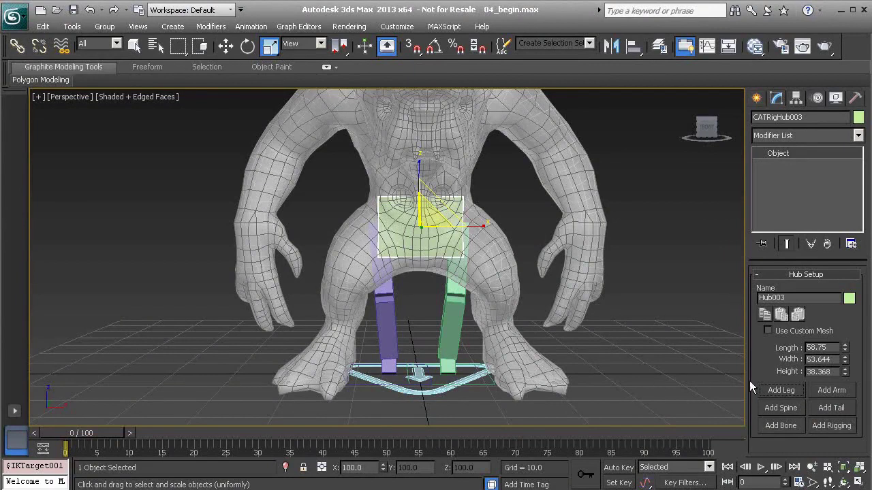
middle_click_drag(402, 291, 395, 293)
key("ctrl+z")
Step: Select the left leg's IK platform and move it sideways and forward beneath the creature's left foot
left_click(478, 387)
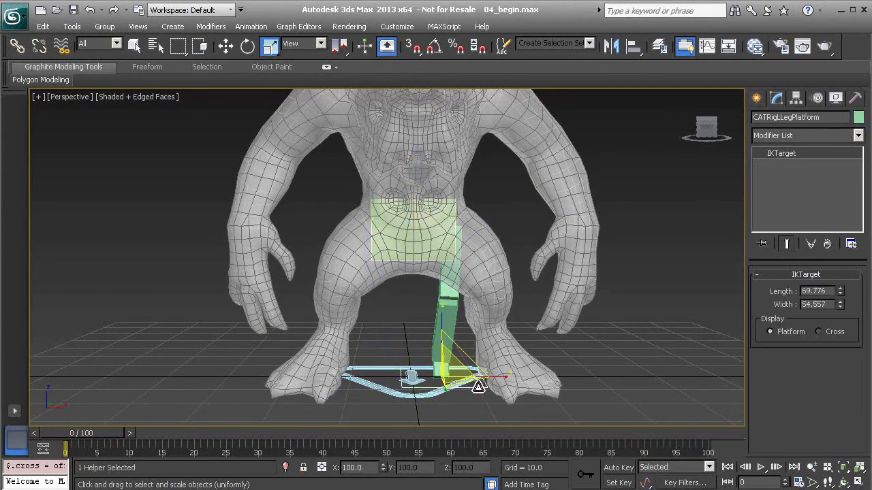
middle_click_drag(426, 347, 402, 358)
scroll(459, 348, "up", 2)
middle_click_drag(459, 348, 409, 308)
key("w")
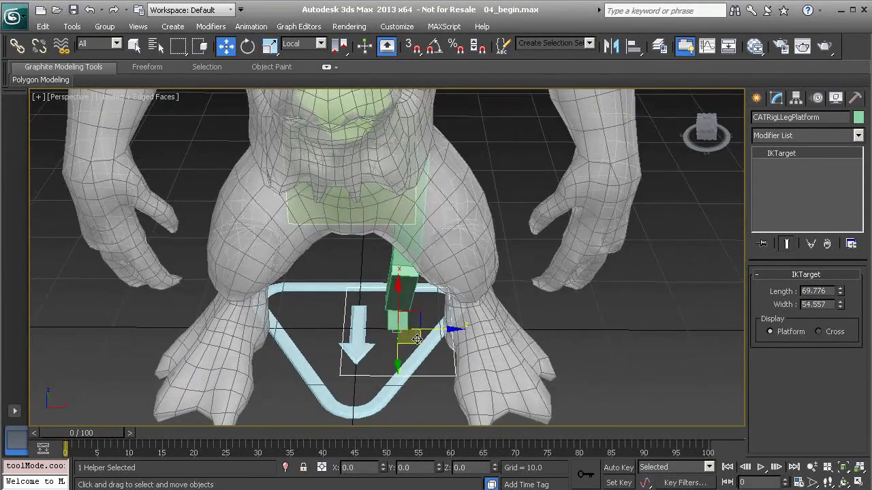
left_click_drag(417, 340, 502, 360)
mouse_move(502, 360)
middle_mouse_down("alt")
mouse_move(441, 342)
mouse_move(486, 366)
mouse_move(496, 362)
middle_mouse_up("alt")
left_click_drag(496, 362, 487, 364)
middle_click_drag(487, 364, 471, 329, "alt")
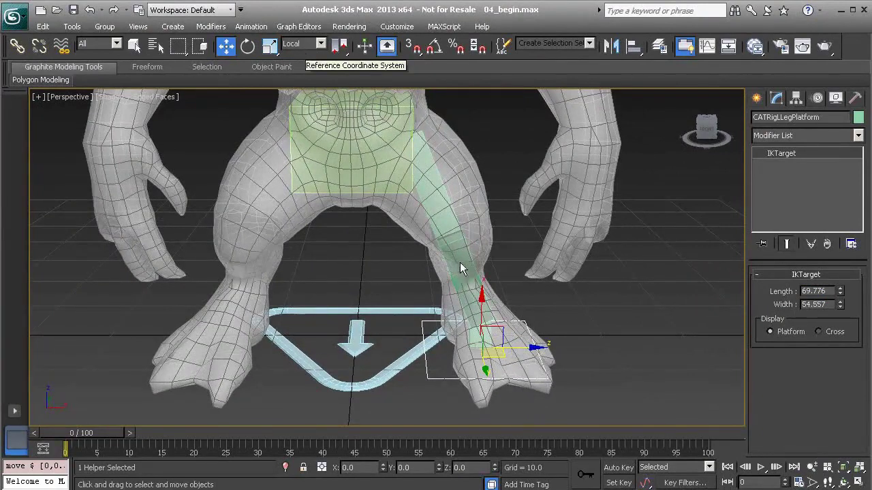
middle_click_drag(502, 334, 483, 338, "alt")
Step: Check the left leg platform from the side and fine-tune its position beneath the foot in local axes
key("e")
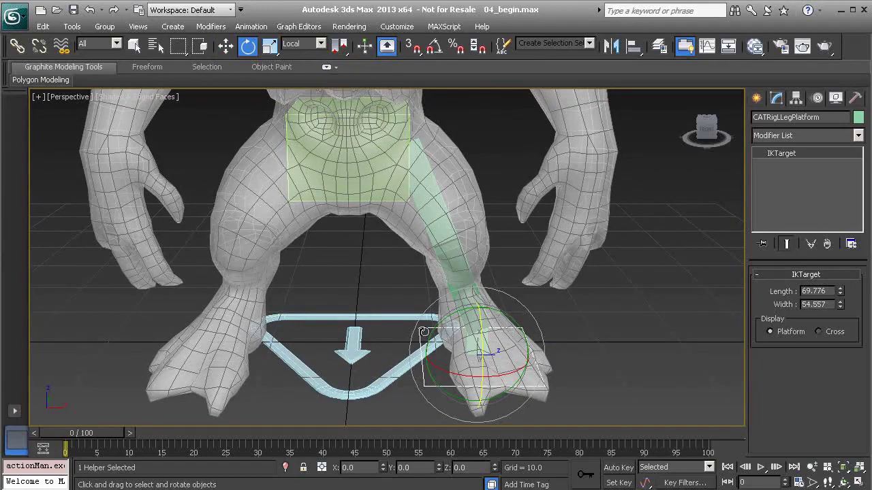
middle_click_drag(411, 302, 446, 265, "alt")
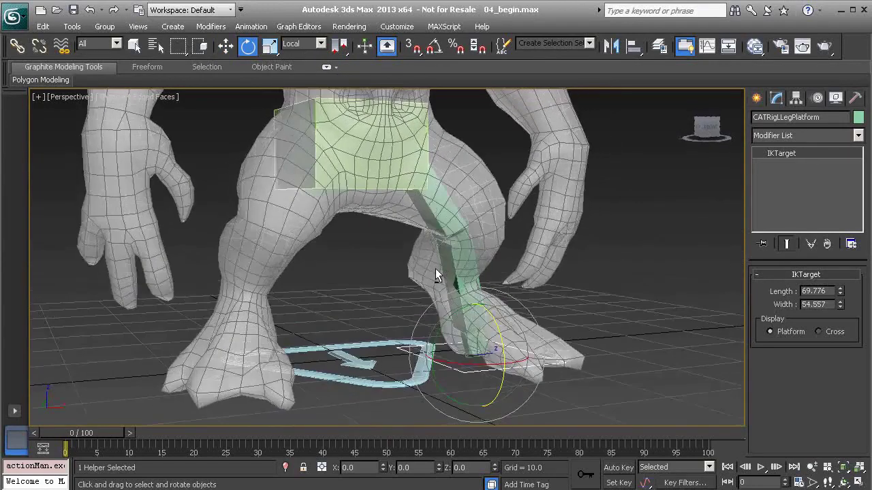
middle_click_drag(519, 331, 437, 365, "alt")
key("w")
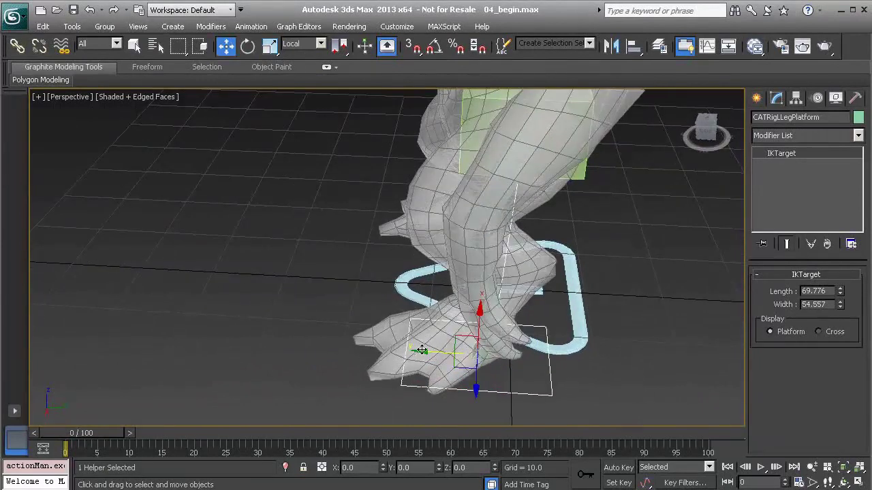
middle_click_drag(391, 350, 493, 342, "alt")
left_click_drag(507, 352, 515, 354)
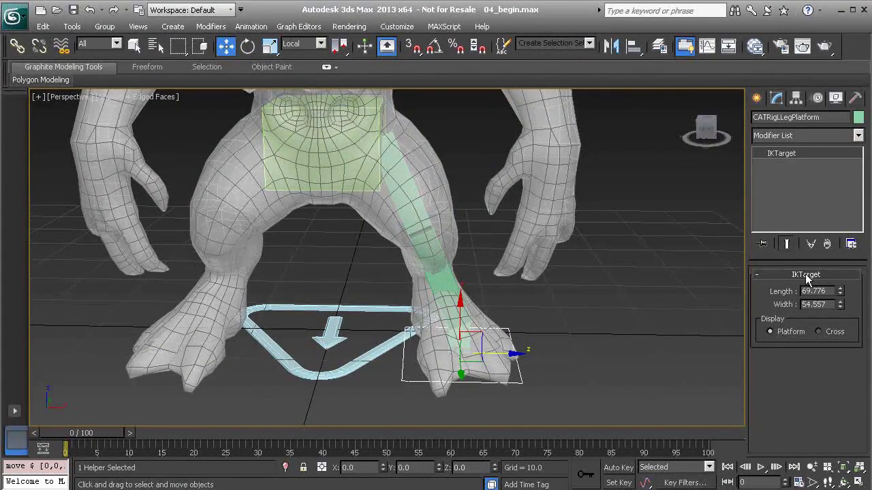
Step: Resize the left leg's IK platform to a length of 78.149 and a width of 51.283
mouse_move(843, 293)
left_mouse_down()
mouse_move(835, 287)
mouse_move(839, 298)
left_mouse_up()
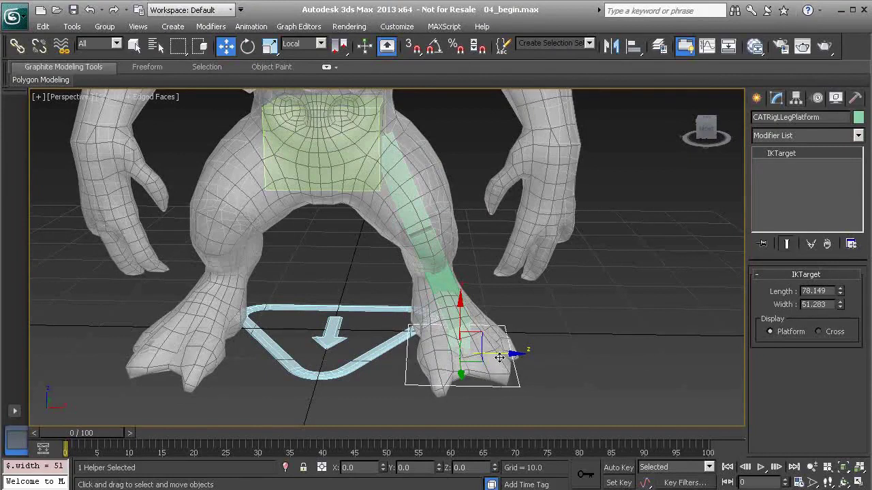
mouse_move(502, 356)
middle_mouse_down("alt")
mouse_move(320, 355)
mouse_move(506, 349)
middle_mouse_up("alt")
scroll(491, 352, "up", 3)
Step: Select the left leg's lower bone and move its top joint forward into the creature's knee
middle_click_drag(397, 356, 466, 334, "alt")
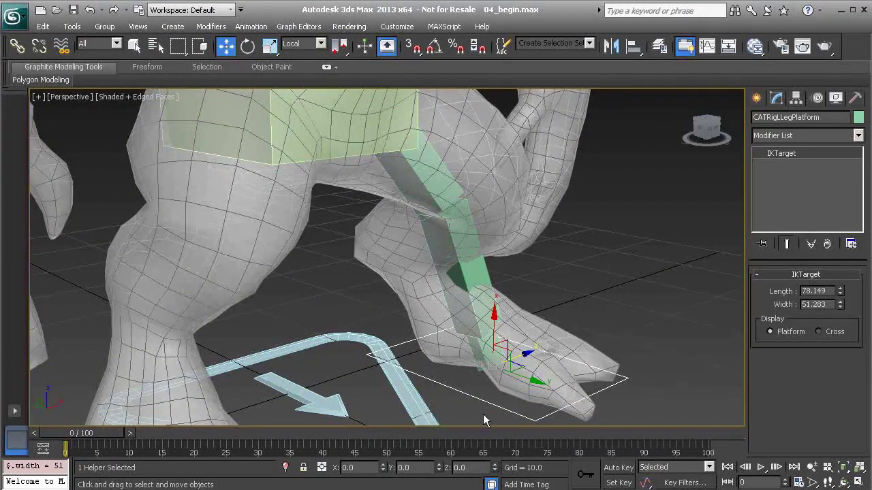
middle_click_drag(549, 416, 528, 306, "alt")
middle_click_drag(484, 247, 457, 209, "alt")
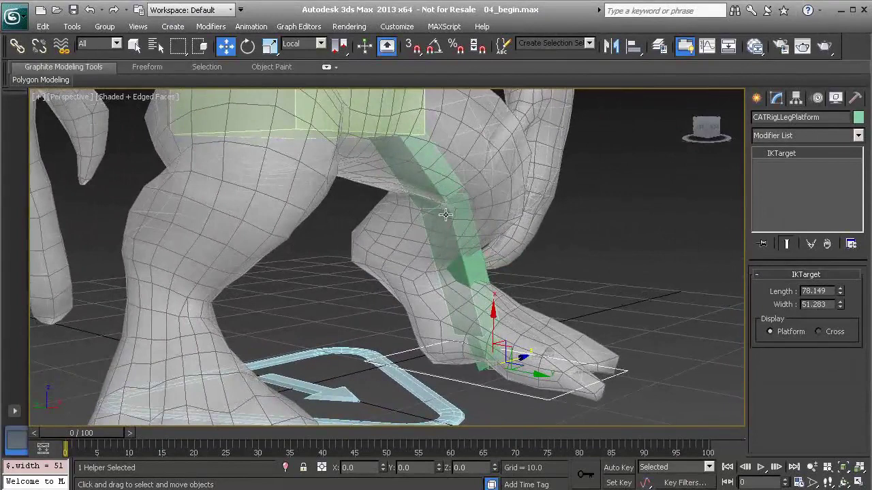
middle_click_drag(457, 240, 452, 258, "alt")
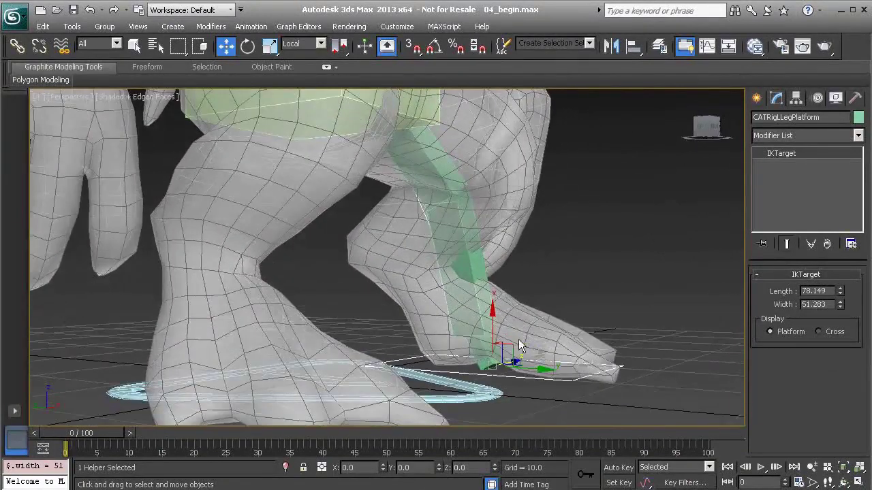
middle_click_drag(492, 313, 409, 280, "alt")
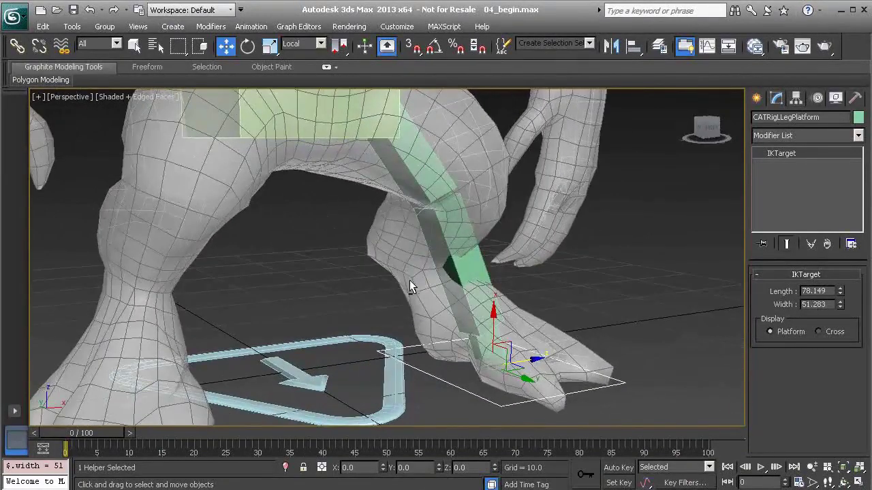
middle_click_drag(438, 223, 512, 198, "alt")
left_click(457, 214)
left_click_drag(498, 194, 502, 184)
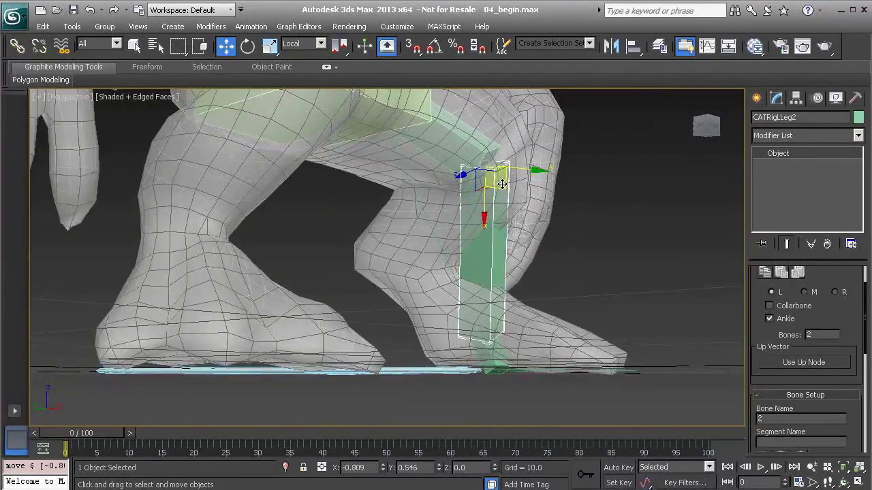
Step: Select the left ankle bone and move it up and sideways into the creature's ankle
left_click(484, 353)
middle_click_drag(478, 346, 480, 350, "alt")
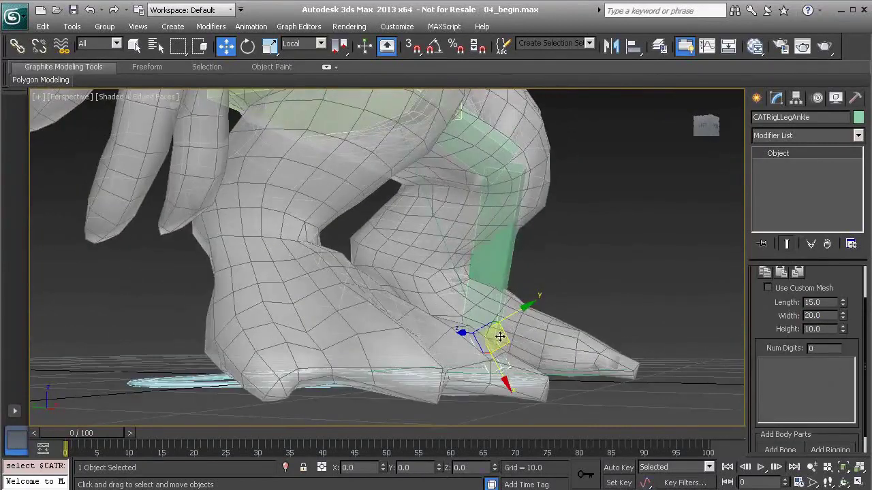
left_click_drag(502, 337, 418, 288)
middle_click_drag(510, 307, 362, 293, "alt")
left_click_drag(354, 289, 322, 289)
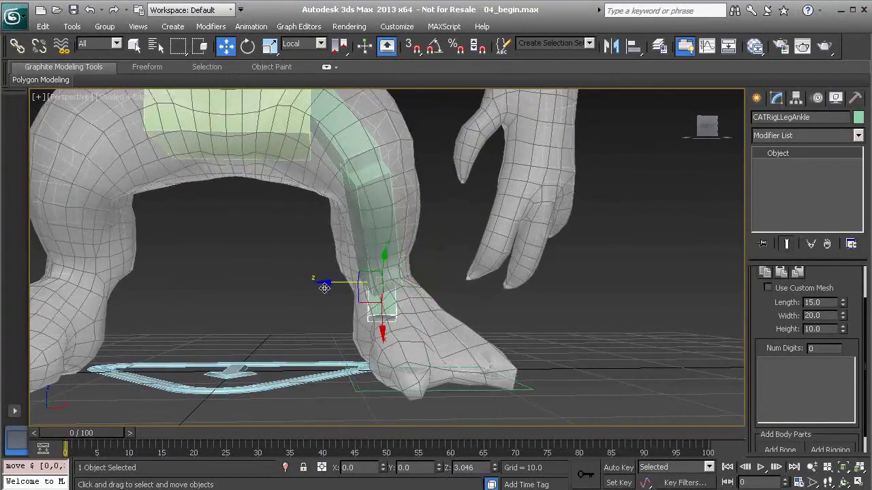
Step: Rotate the left ankle bone about its local axes to match the slope and direction of the creature's foot
key("e")
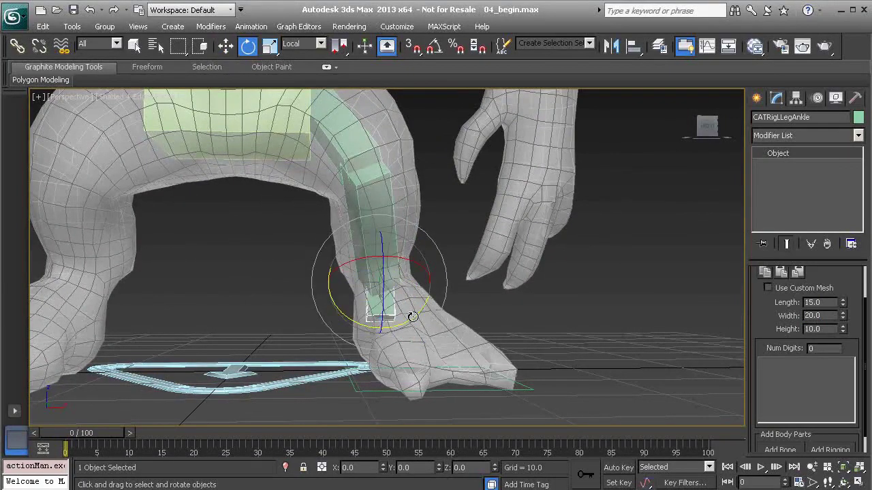
left_click_drag(412, 317, 443, 313)
middle_click_drag(444, 314, 395, 276, "alt")
left_click_drag(399, 255, 415, 265)
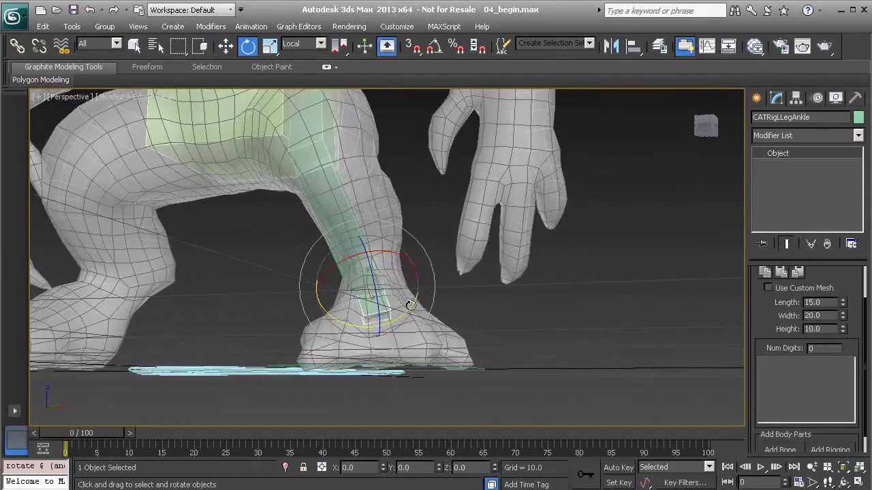
left_click_drag(408, 309, 381, 317)
middle_click_drag(381, 318, 403, 287, "alt")
left_click_drag(408, 293, 383, 268)
middle_click_drag(383, 268, 389, 290, "alt")
left_click_drag(389, 289, 393, 304)
Step: Move the rotated left ankle bone up and forward into the creature's heel joint
middle_click_drag(507, 293, 474, 317, "alt")
key("w")
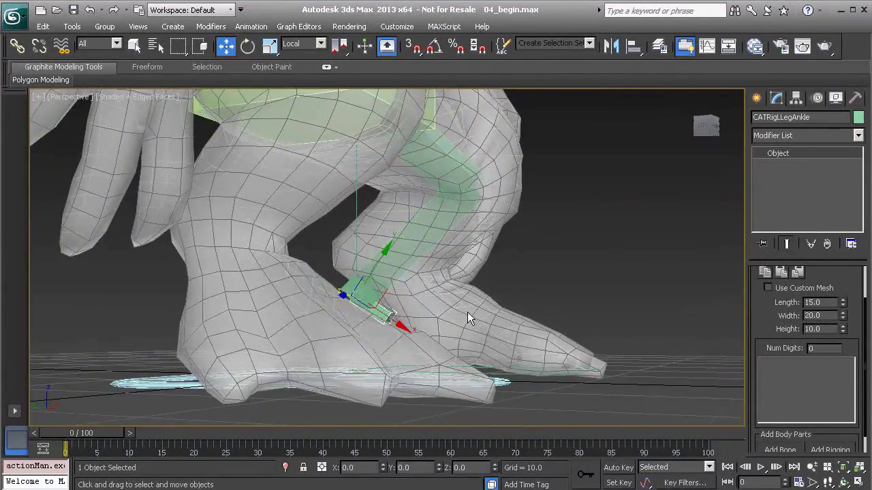
left_click_drag(379, 288, 413, 265)
mouse_move(413, 265)
middle_mouse_down("alt")
mouse_move(460, 297)
mouse_move(431, 300)
mouse_move(487, 299)
mouse_move(401, 263)
middle_mouse_up("alt")
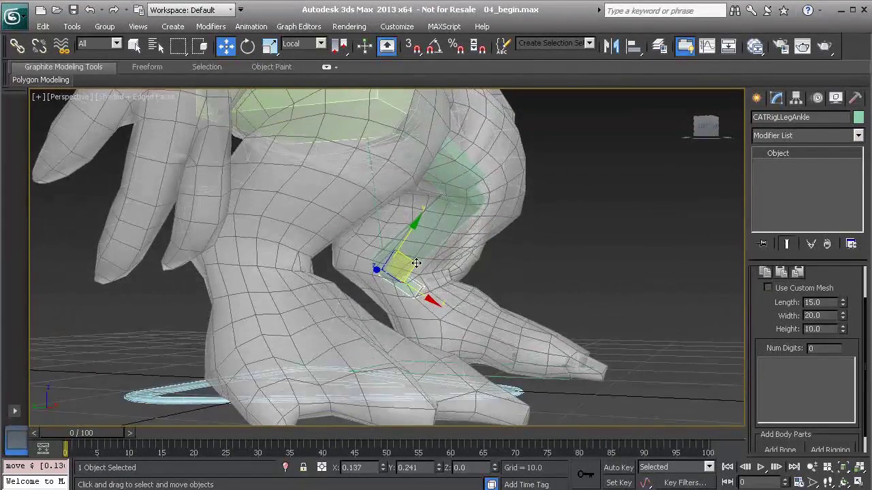
Step: Scale the left ankle bone uniformly in the Local coordinate system to length 44.315, width 59.087 and height 29.544
key("r")
middle_click_drag(446, 259, 439, 292, "alt")
left_click(305, 43)
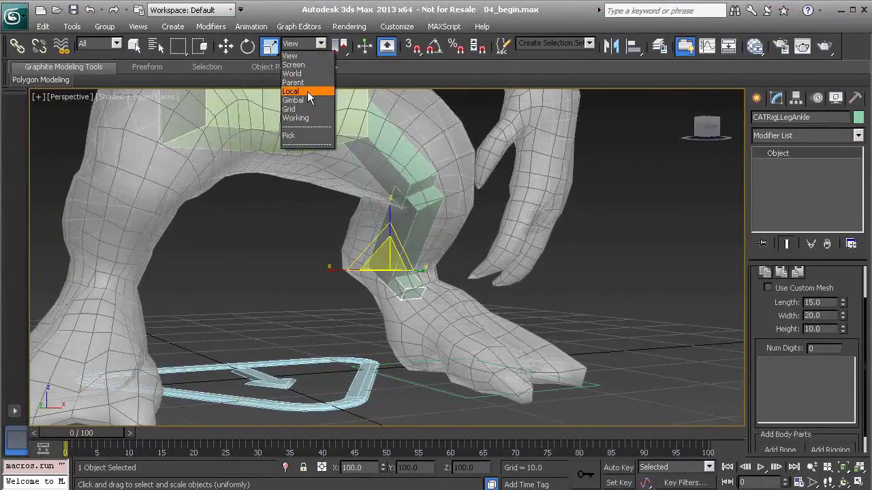
left_click(308, 91)
middle_click_drag(426, 260, 397, 259, "alt")
left_click_drag(397, 260, 440, 133)
middle_click_drag(496, 290, 463, 295, "alt")
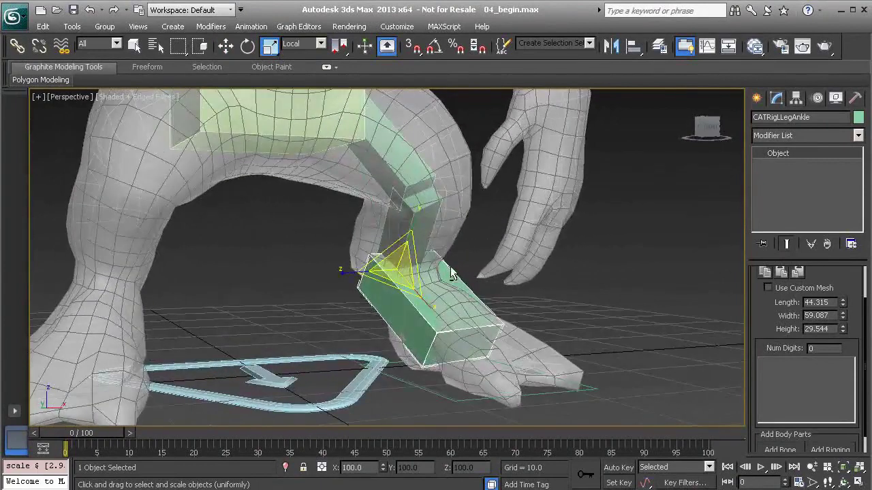
Step: Scale the left leg's lower and upper bones to adjust their size to the creature's leg
left_click(419, 211)
mouse_move(414, 196)
left_mouse_down()
mouse_move(440, 176)
mouse_move(411, 191)
left_mouse_up()
left_click(375, 140)
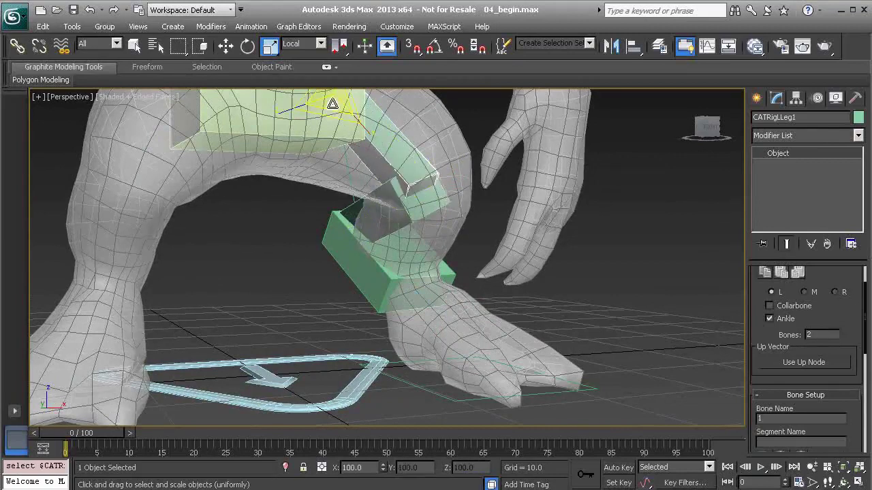
left_click_drag(332, 104, 348, 96)
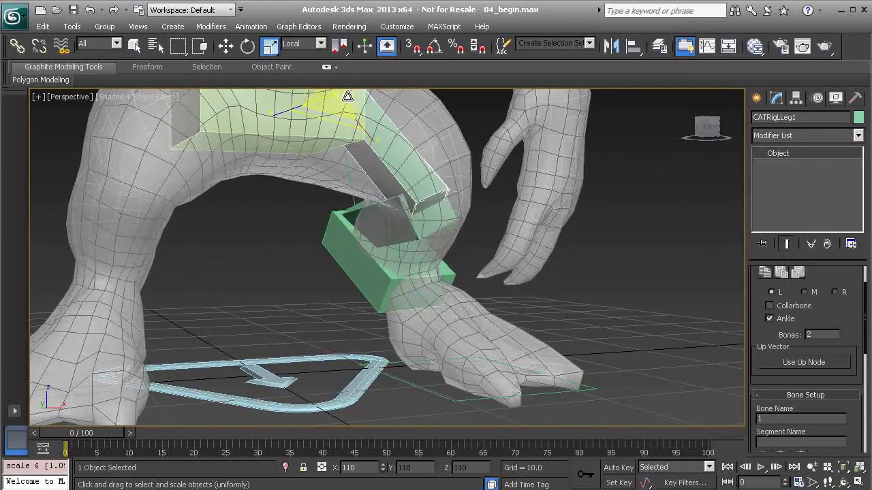
Step: Select the left ankle bone and move it down and forward so that it sits inside the foot again
left_click(387, 287)
middle_click_drag(389, 298, 452, 301, "alt")
key("w")
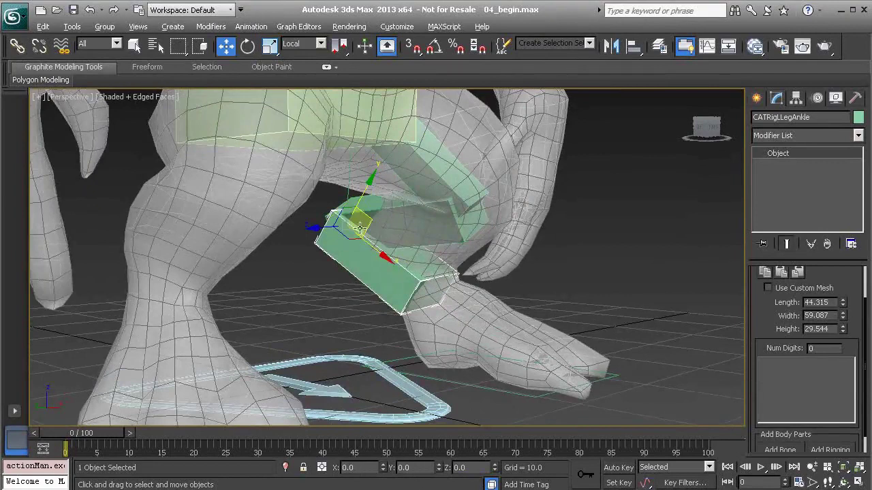
middle_click_drag(372, 224, 384, 224, "alt")
left_click_drag(367, 218, 453, 258)
middle_click_drag(453, 259, 418, 263, "alt")
mouse_move(469, 257)
left_mouse_down()
mouse_move(461, 255)
mouse_move(472, 261)
left_mouse_up()
middle_click_drag(471, 261, 427, 258, "alt")
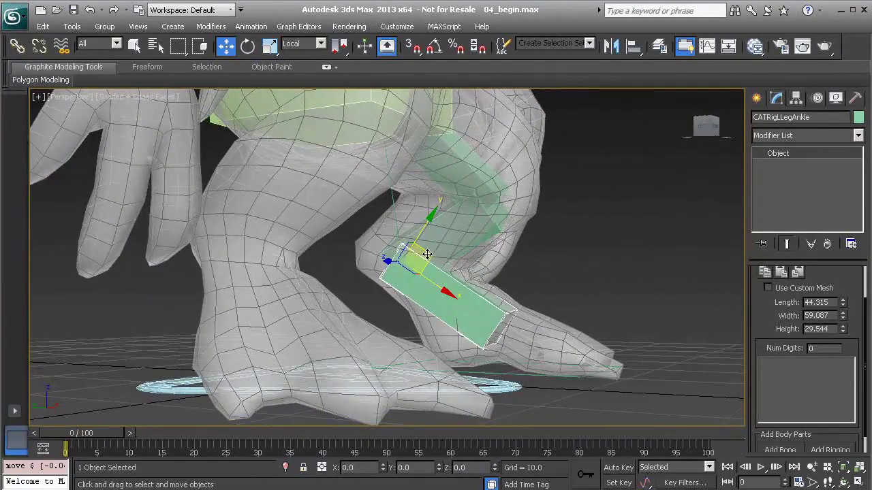
Step: Nudge the left ankle bone forward, set the left upper leg bone's width to 19.478, and increase that bone's depth
left_click_drag(427, 254, 429, 254)
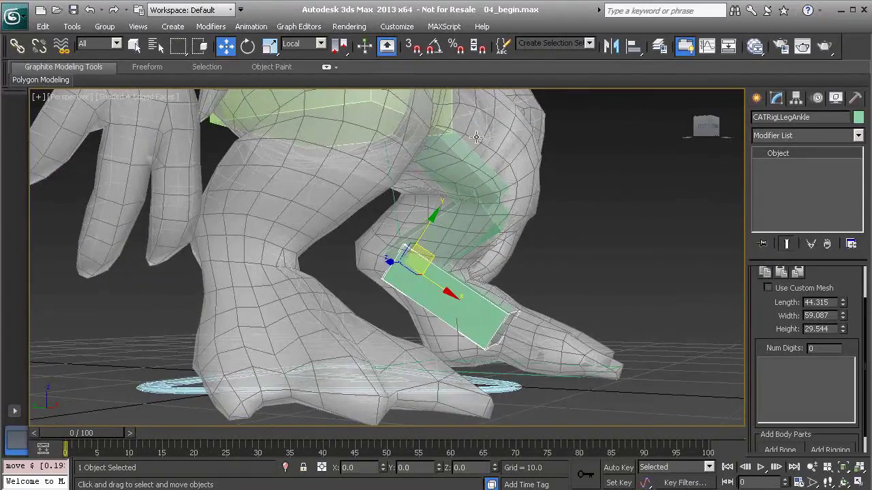
middle_click_drag(444, 158, 390, 149, "alt")
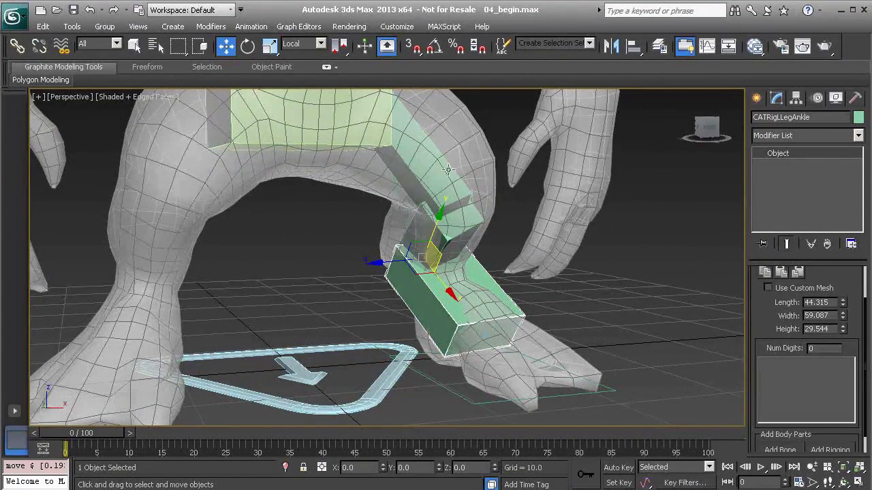
middle_click_drag(448, 170, 419, 198, "alt")
left_click(419, 199)
left_click_drag(754, 369, 735, 196)
mouse_move(846, 346)
left_mouse_down()
mouse_move(835, 354)
mouse_move(831, 345)
mouse_move(843, 358)
left_mouse_up()
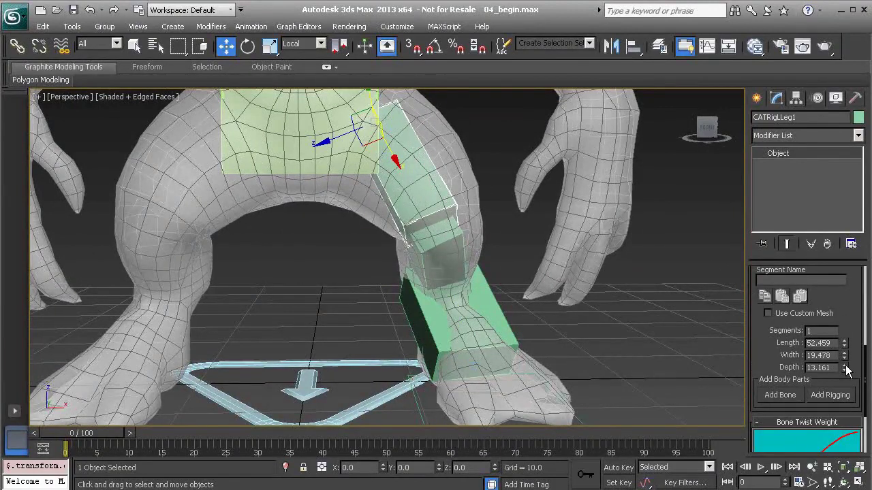
left_click_drag(845, 370, 841, 348)
Step: Select the left lower leg bone and fine-tune its width to fit inside the creature's shin
middle_click_drag(447, 253, 498, 243, "alt")
left_click(451, 237)
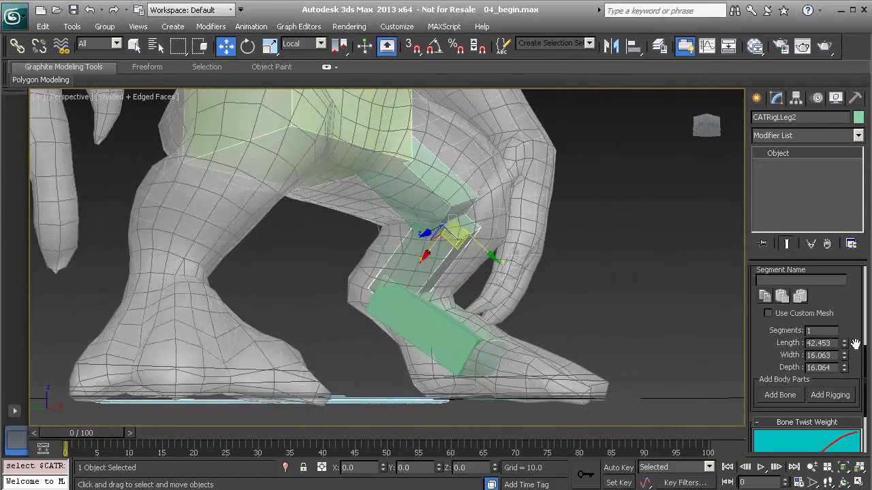
mouse_move(844, 359)
left_mouse_down()
mouse_move(840, 330)
mouse_move(845, 363)
left_mouse_up()
Step: Select the left ankle bone and give it three toe digits
middle_click_drag(560, 284, 489, 208, "alt")
left_click(469, 331)
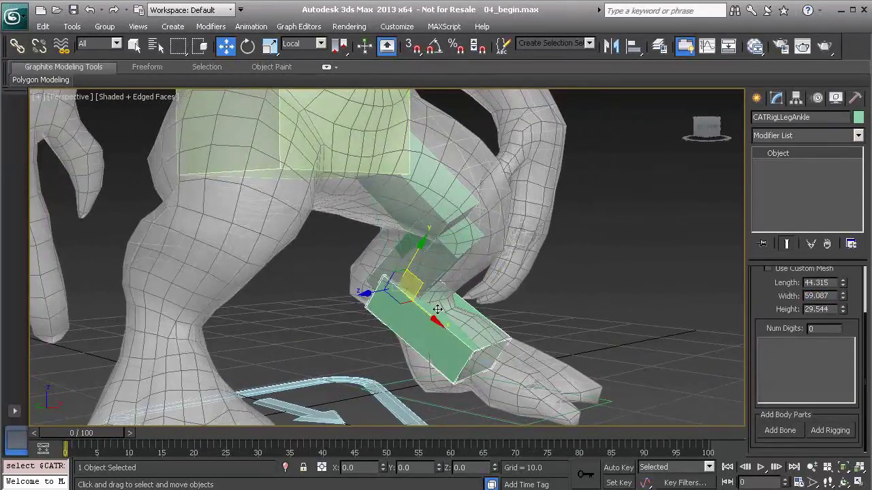
middle_click_drag(444, 336, 449, 358, "alt")
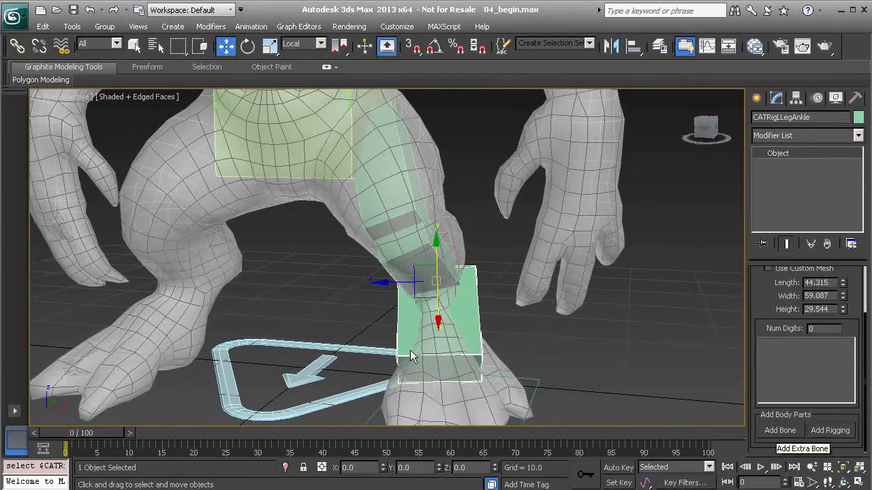
middle_click_drag(374, 342, 402, 286, "alt")
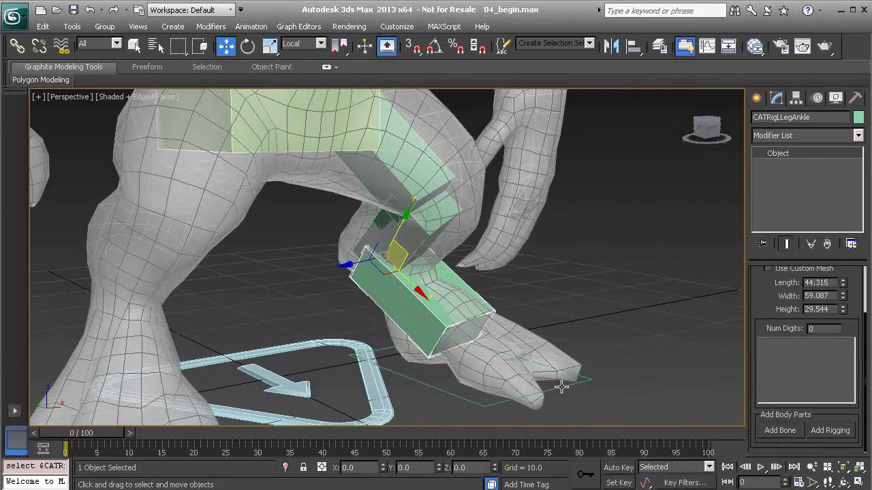
scroll(398, 250, "down", 5)
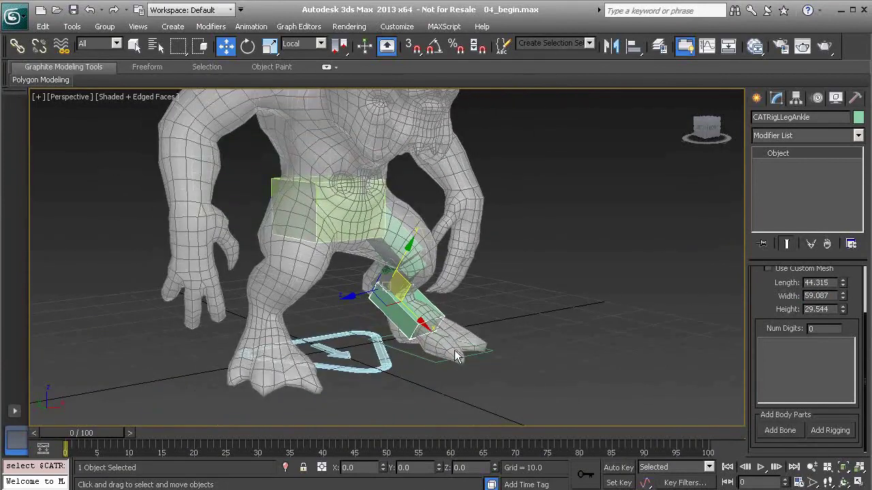
scroll(513, 328, "up", 3)
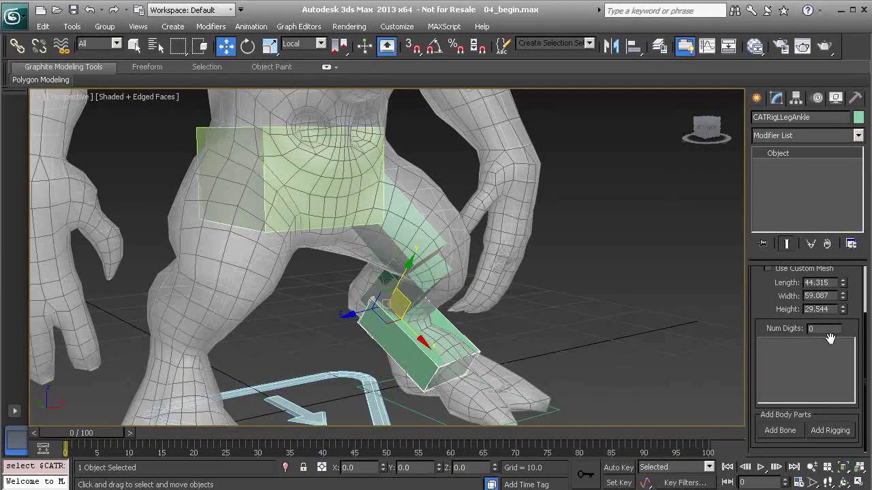
middle_click_drag(491, 345, 503, 316)
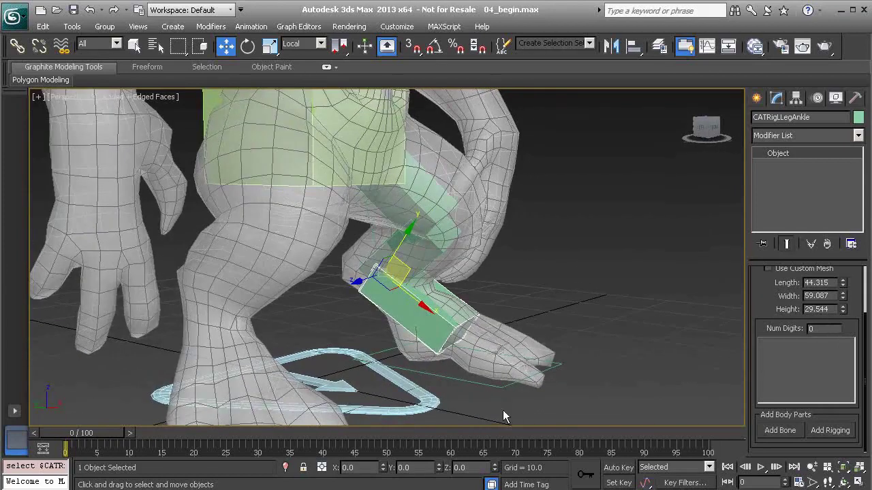
middle_click_drag(475, 299, 442, 281, "alt")
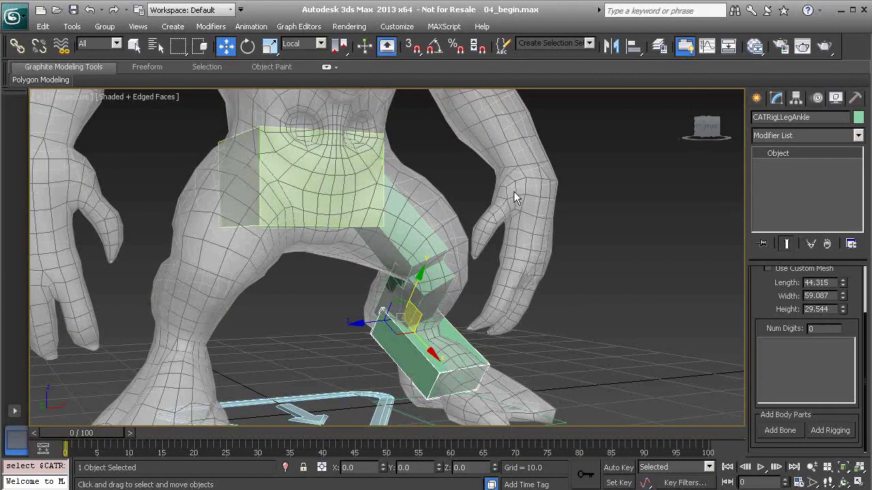
middle_click_drag(433, 321, 429, 274)
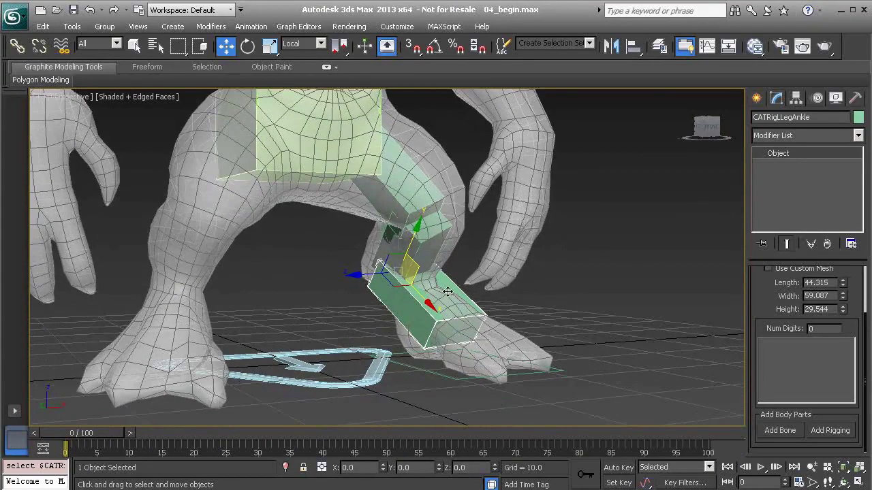
middle_click_drag(456, 310, 521, 303, "alt")
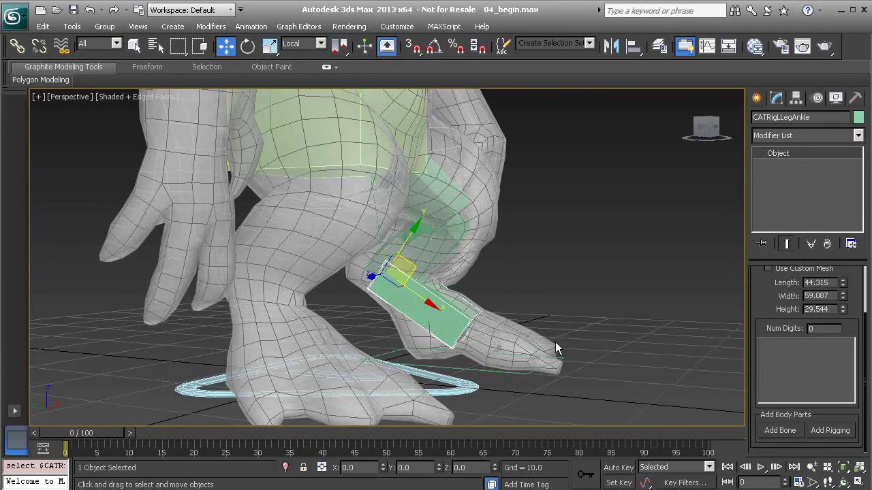
middle_click_drag(512, 340, 691, 365, "alt")
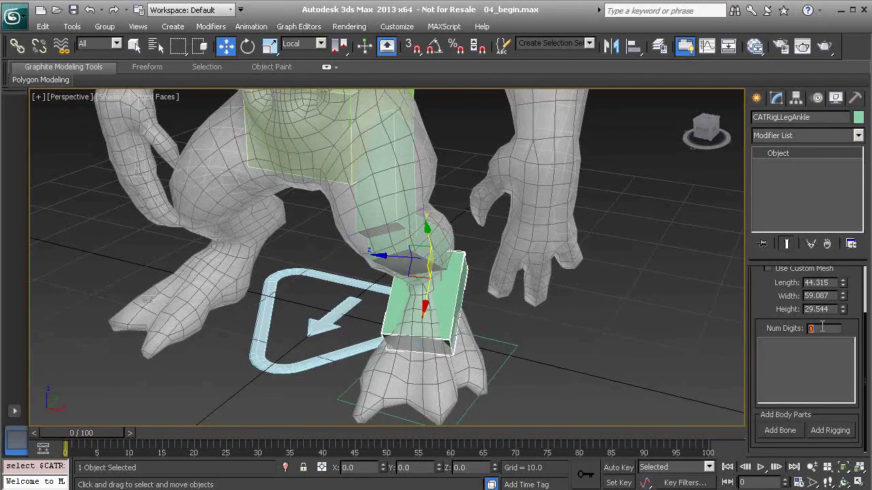
type("3")
key("Return")
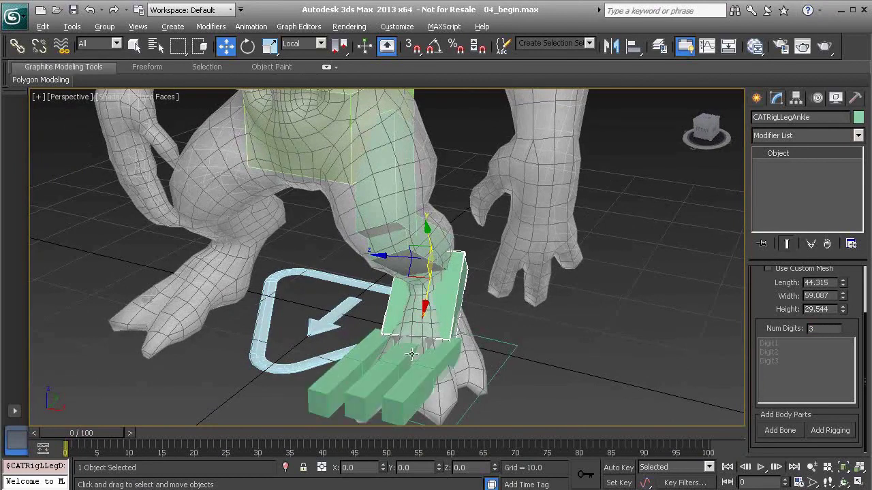
Step: Select the base bone of the outer toe digit and set that digit to four bones
middle_click_drag(409, 352, 384, 338, "alt")
left_click(397, 376)
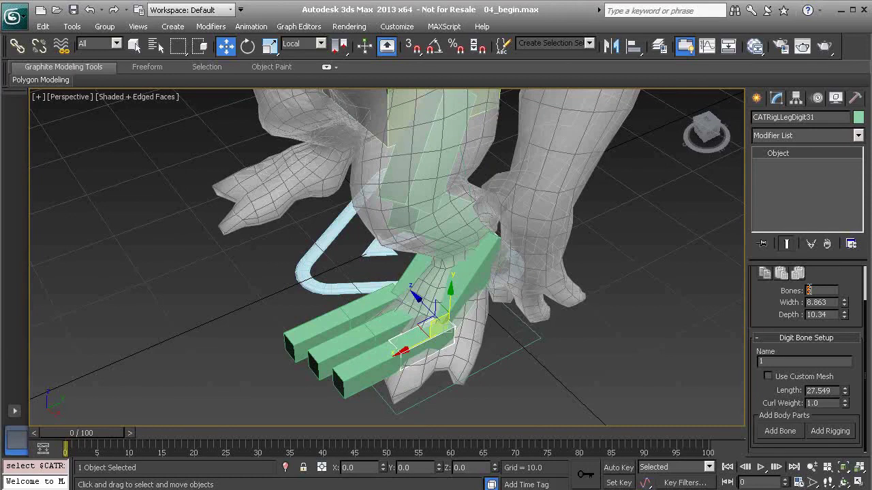
type("4")
key("Return")
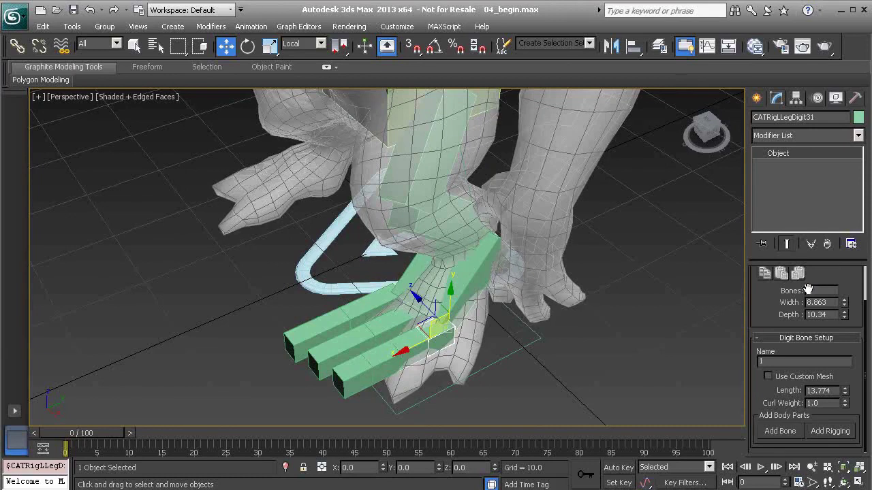
Step: Copy the outer toe digit's settings and paste them onto the middle toe digit
middle_click_drag(428, 339, 459, 360, "alt")
scroll(463, 315, "up", 4)
middle_click_drag(463, 314, 472, 161)
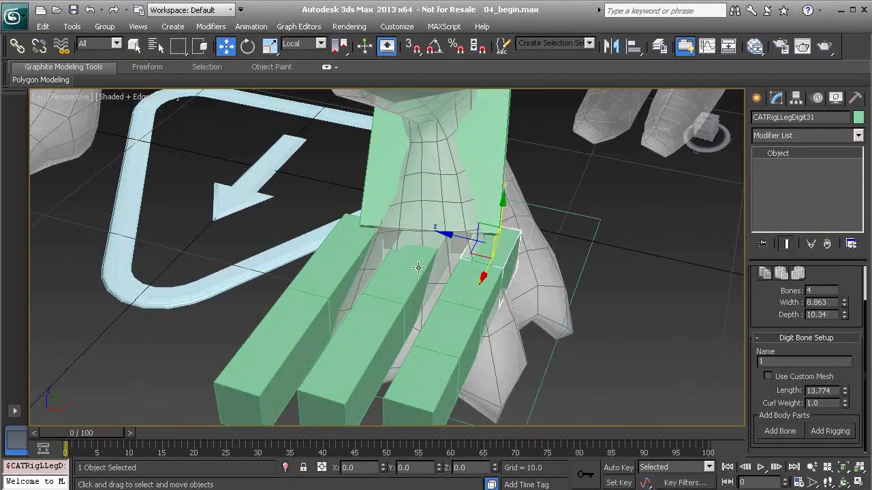
left_click(764, 275)
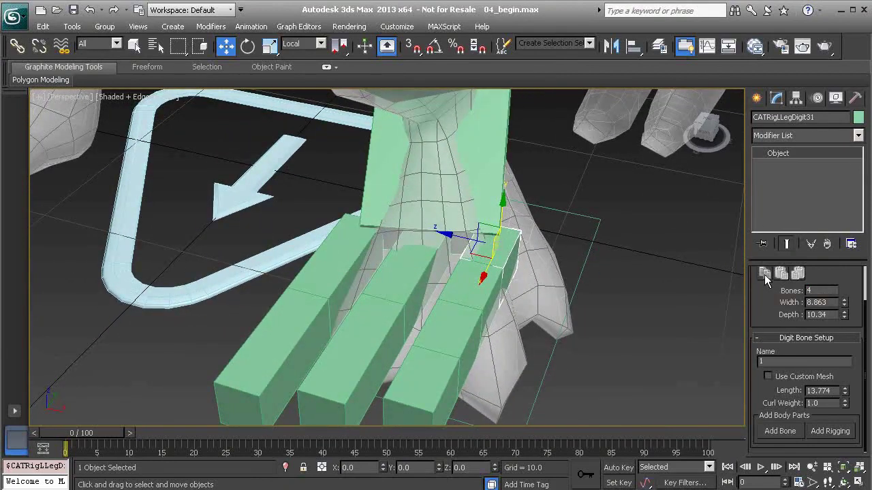
left_click(407, 269)
left_click(407, 270)
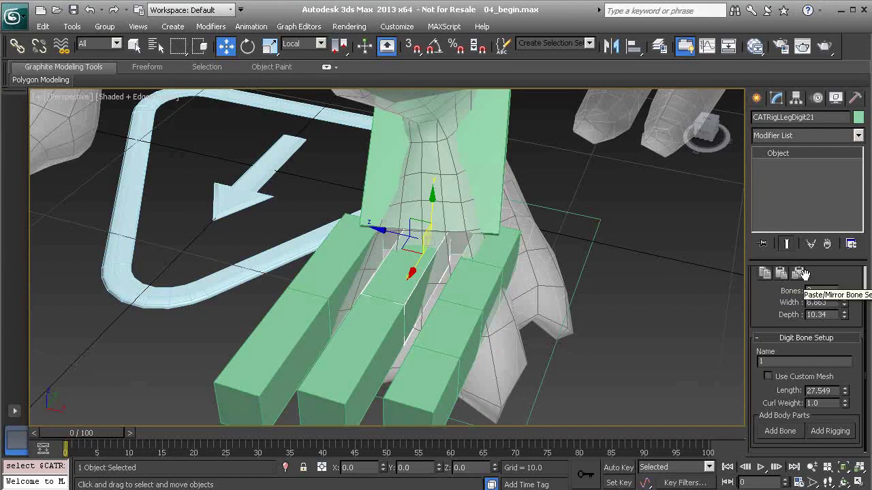
scroll(483, 245, "down", 5)
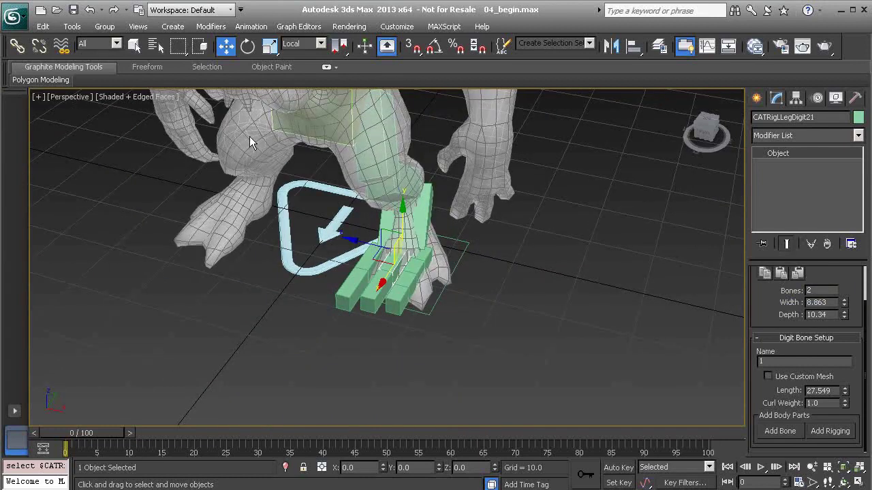
middle_click_drag(383, 177, 414, 218, "alt")
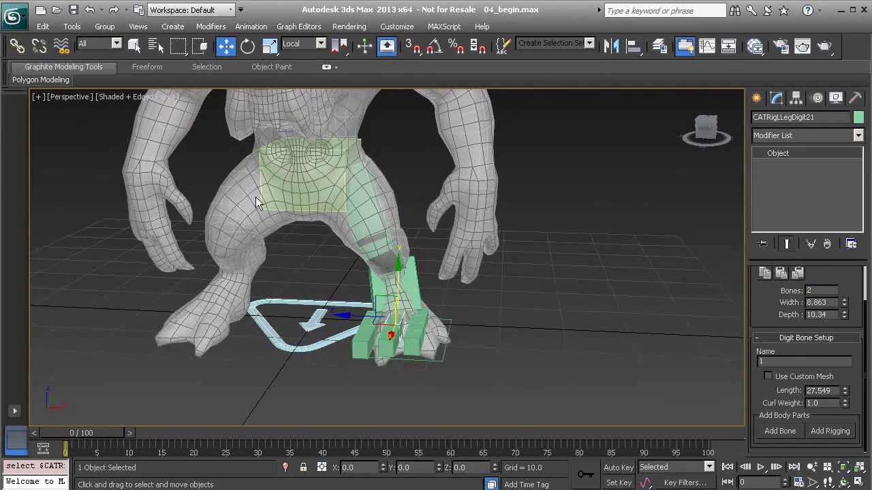
middle_click_drag(232, 208, 236, 196, "alt")
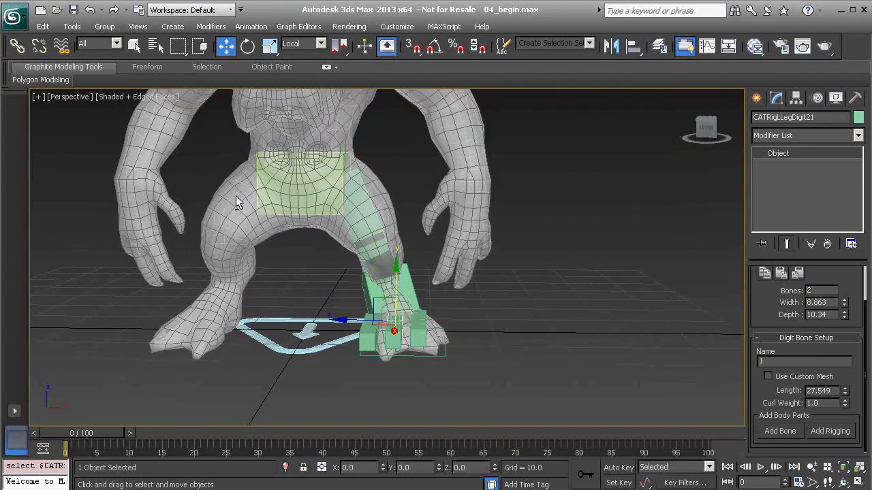
scroll(422, 306, "up", 5)
scroll(422, 306, "down", 4)
left_click(781, 273)
Step: Copy the inner toe digit's two-bone settings and paste them onto the middle and outer toe digits
middle_click_drag(567, 348, 365, 307, "alt")
left_click(357, 300)
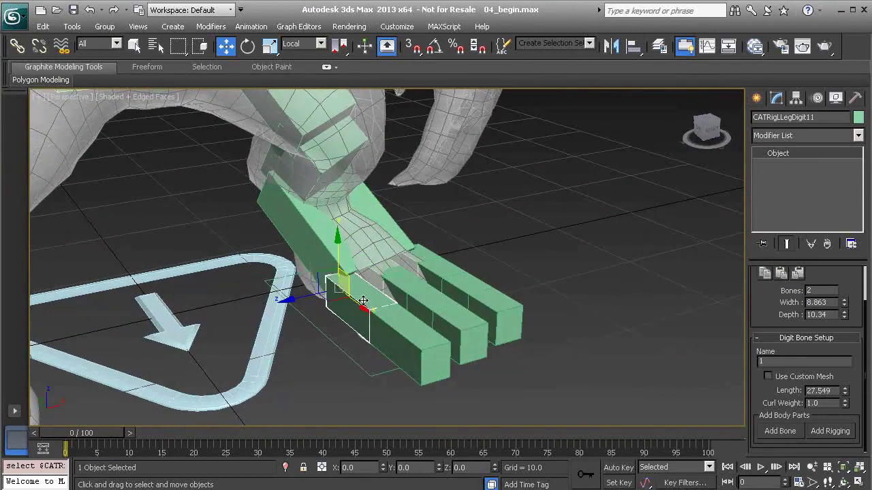
middle_click_drag(672, 286, 384, 285, "alt")
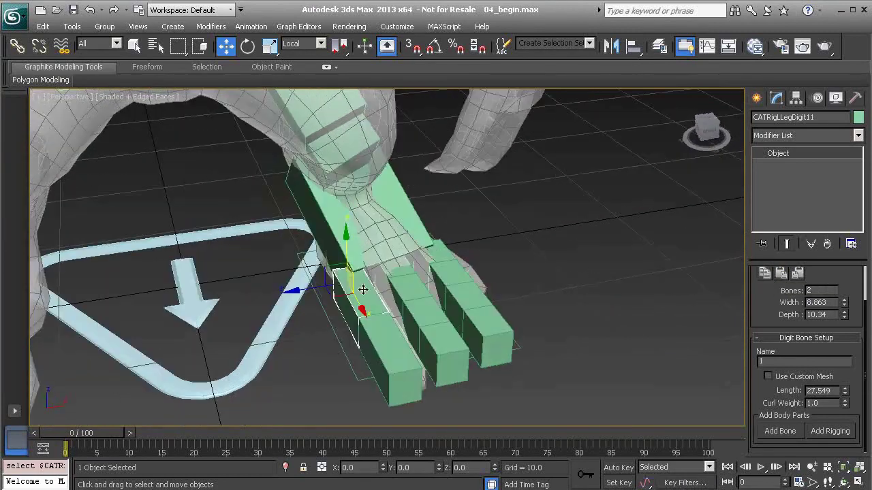
left_click(404, 271)
middle_click_drag(442, 273, 420, 295, "alt")
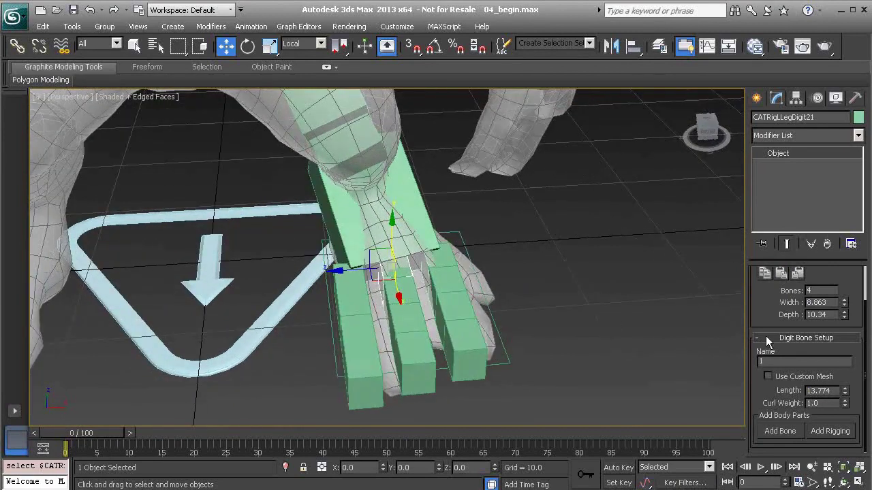
left_click(781, 275)
left_click(442, 254)
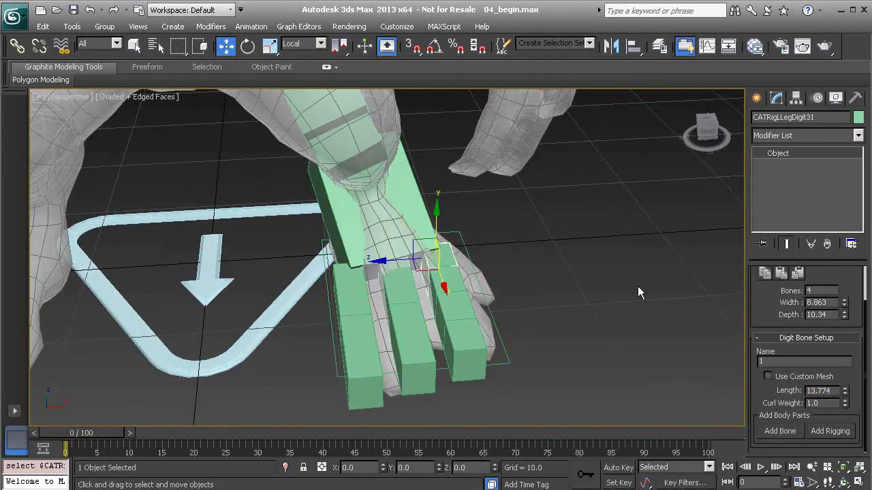
left_click(780, 274)
Step: Try moving only the outer toe digit's base bone toward the outside of the foot, and undo the move
middle_click_drag(552, 315, 474, 314, "alt")
scroll(465, 302, "up", 3)
middle_click_drag(531, 294, 486, 226, "alt")
left_click_drag(487, 226, 563, 216)
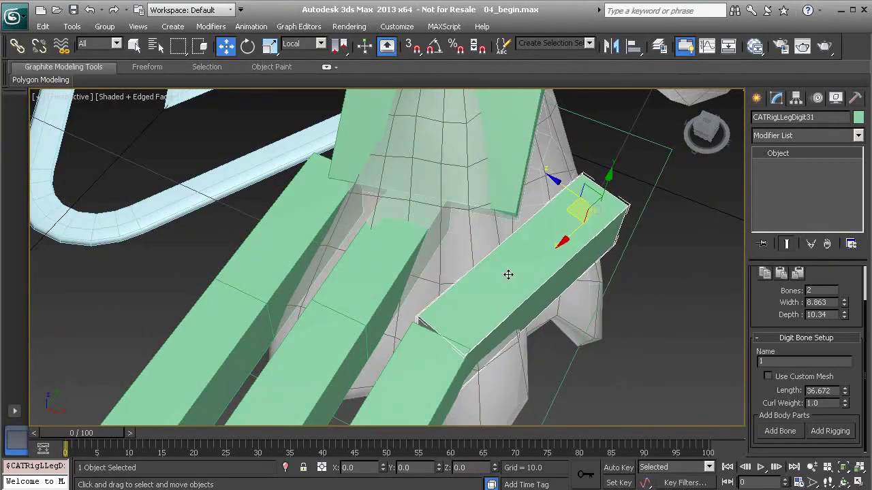
key("ctrl+z")
Step: Select both bones of the outer toe digit and move them together toward the outer side of the foot
middle_click_drag(500, 274, 462, 275, "alt")
scroll(462, 276, "down", 3)
double_click(424, 266)
middle_click_drag(402, 256, 461, 233, "alt")
left_click_drag(471, 236, 478, 240)
Step: Rotate the outer toe digit's base bone about 47 degrees around its local Y axis to angle the toe outward
left_click(528, 230)
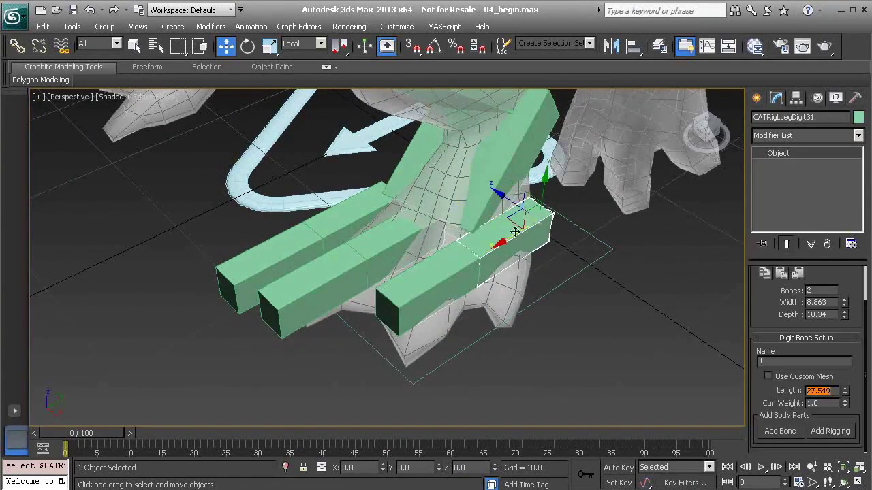
key("e")
left_click_drag(532, 252, 555, 259)
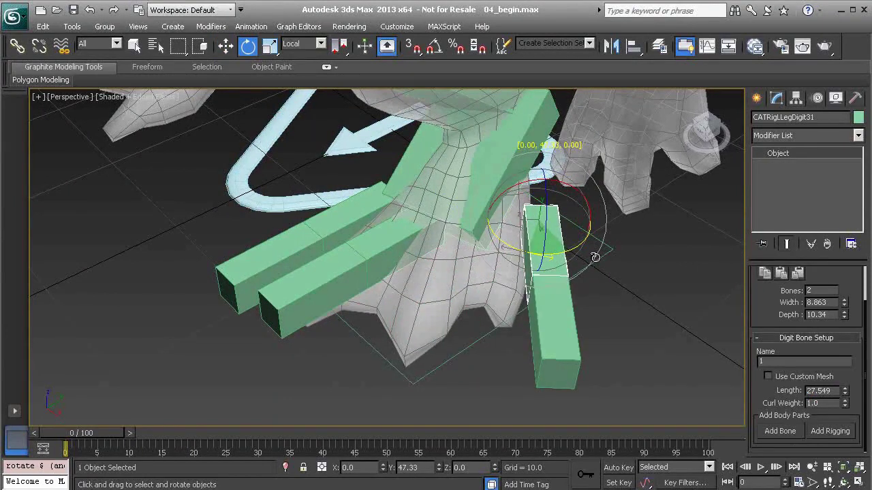
Step: Select both bones of the rotated outer toe digit and move them back and inward against the creature's foot
double_click(555, 234)
key("w")
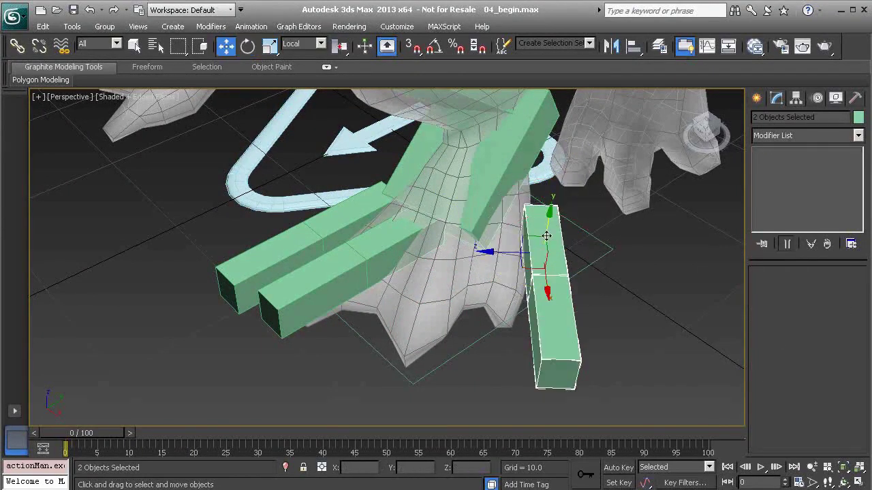
left_click_drag(526, 252, 483, 230)
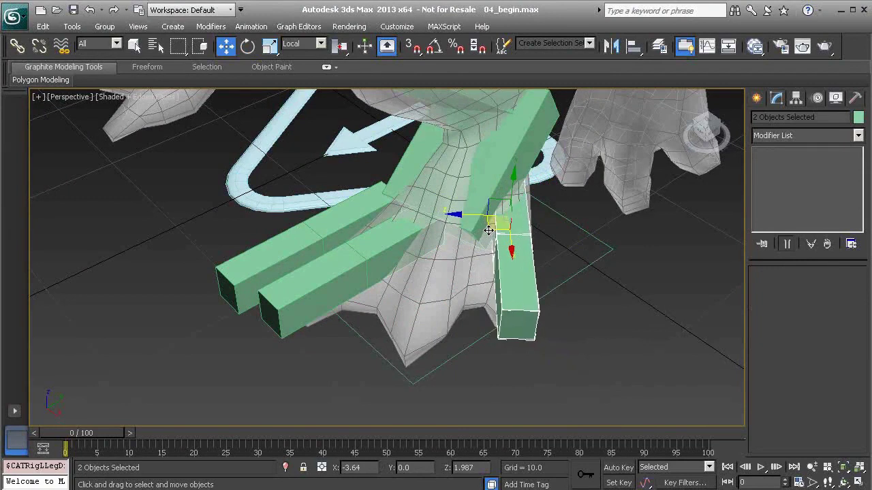
middle_click_drag(490, 230, 425, 241, "alt")
left_click_drag(477, 239, 495, 276)
middle_click_drag(494, 276, 613, 279, "alt")
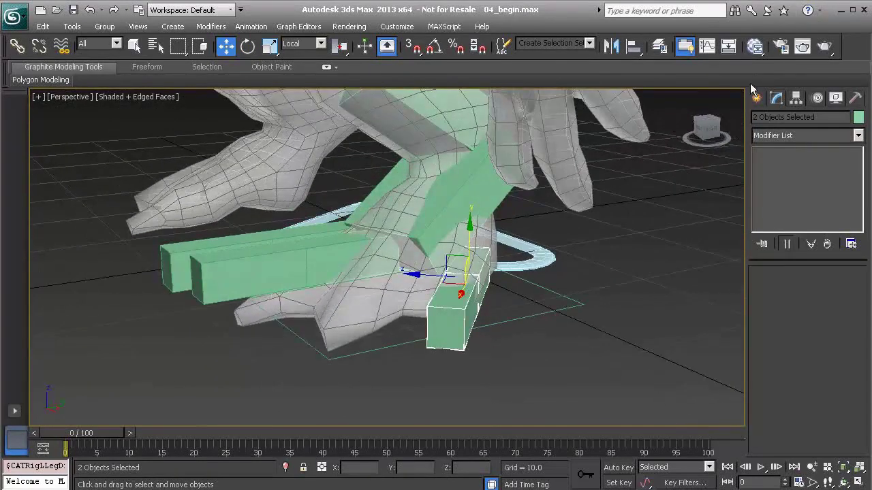
Step: Copy the outer toe digit's settings and paste them onto the middle toe digit to match its orientation
left_click(482, 266)
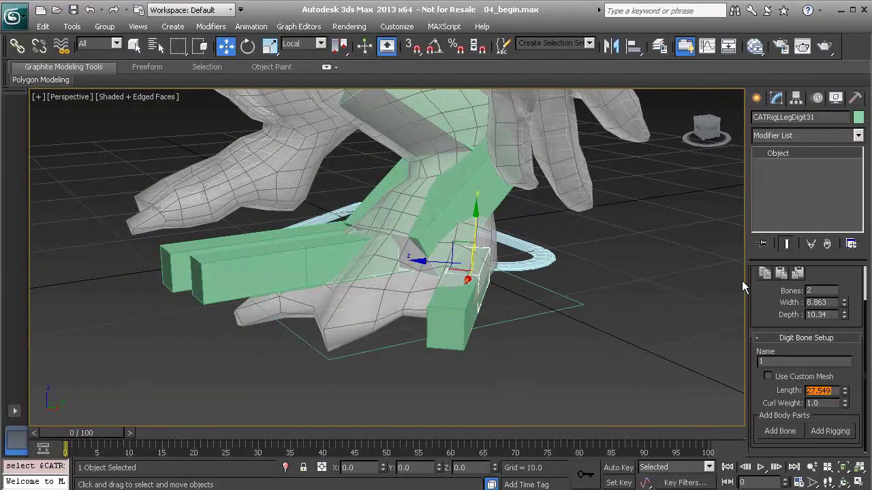
left_click(341, 256)
left_click(781, 277)
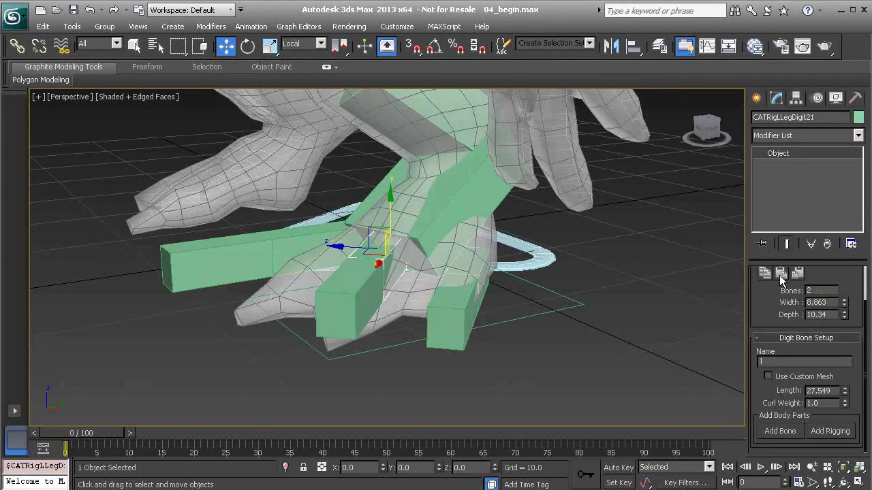
middle_click_drag(475, 298, 332, 275, "alt")
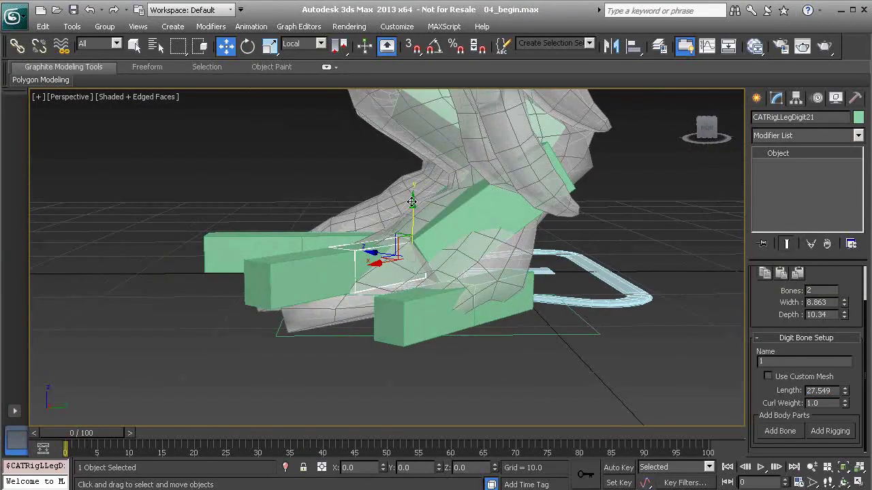
Step: Select both bones of the middle toe digit and move them down and back into the creature's foot
left_click(380, 274, "ctrl")
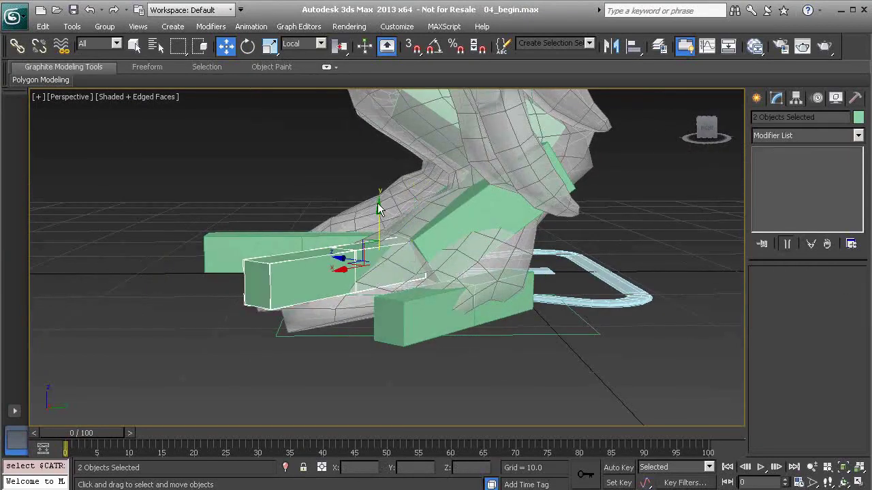
left_click_drag(378, 204, 380, 230)
middle_click_drag(380, 231, 336, 302, "alt")
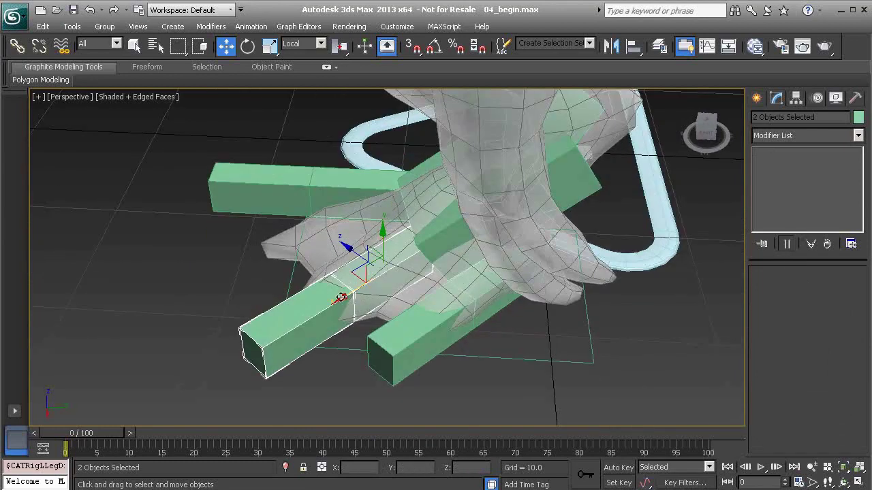
left_click_drag(336, 302, 383, 273)
middle_click_drag(359, 280, 397, 254, "alt")
Step: Rotate the middle toe digit's base bone to point straighter forward and shift both bones sideways onto the middle toe
left_click(388, 248)
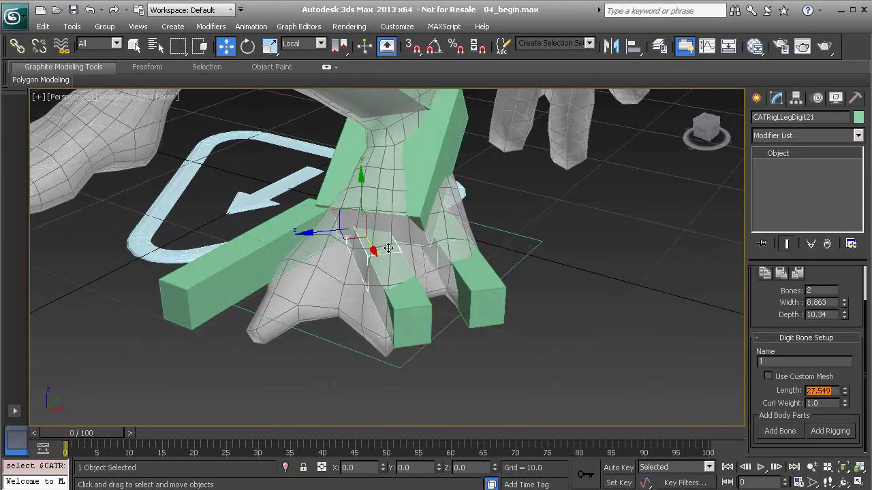
key("e")
left_click_drag(397, 242, 376, 249)
double_click(364, 240)
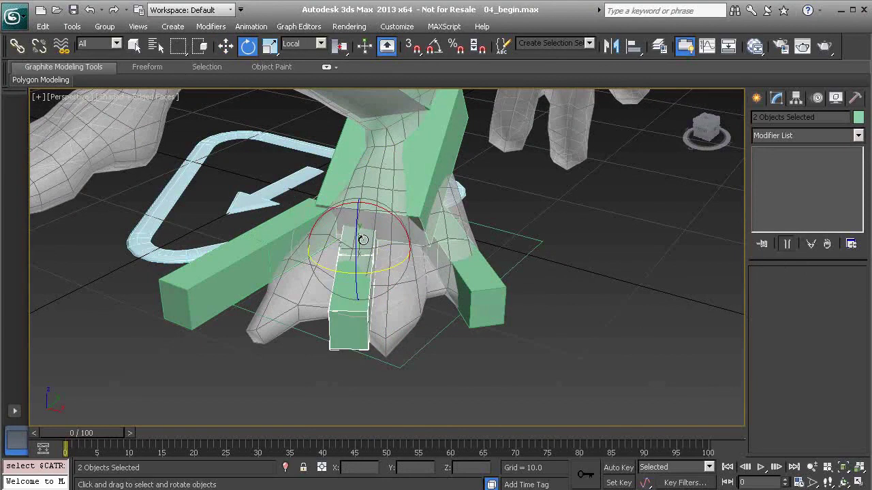
key("w")
left_click_drag(304, 250, 315, 248)
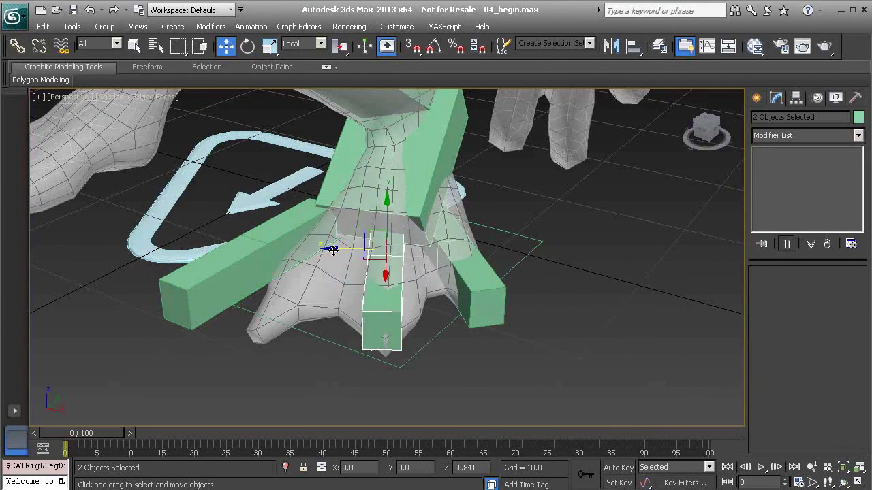
Step: Scale both bones of the middle toe digit up uniformly to about 14.9 wide and 17.4 deep
key("r")
left_click_drag(394, 244, 400, 231)
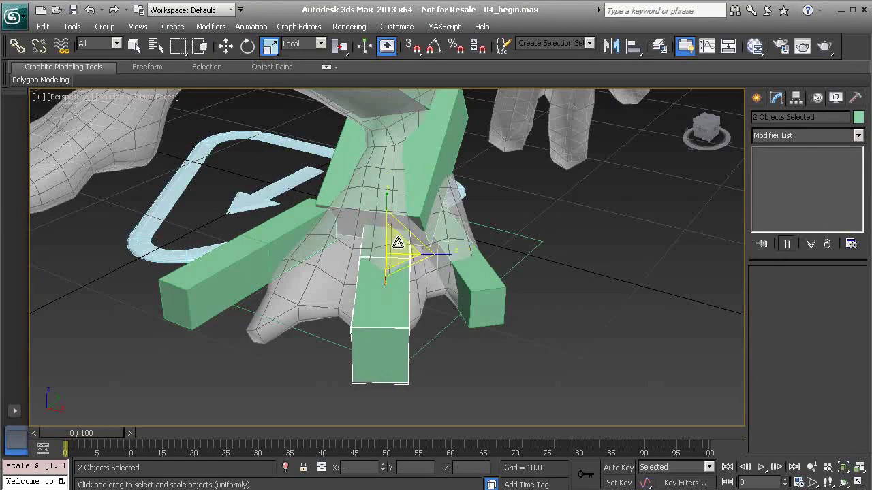
middle_click_drag(399, 234, 415, 292, "alt")
Step: Move the middle toe digit's tip bone back toward the ankle to shorten the base bone, and fine-tune the tip bone's length
left_click(416, 325)
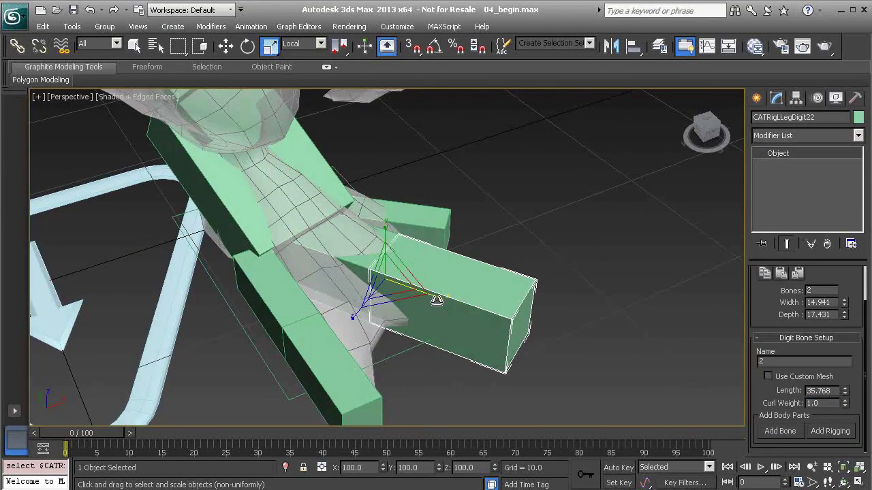
middle_click_drag(443, 297, 418, 315, "alt")
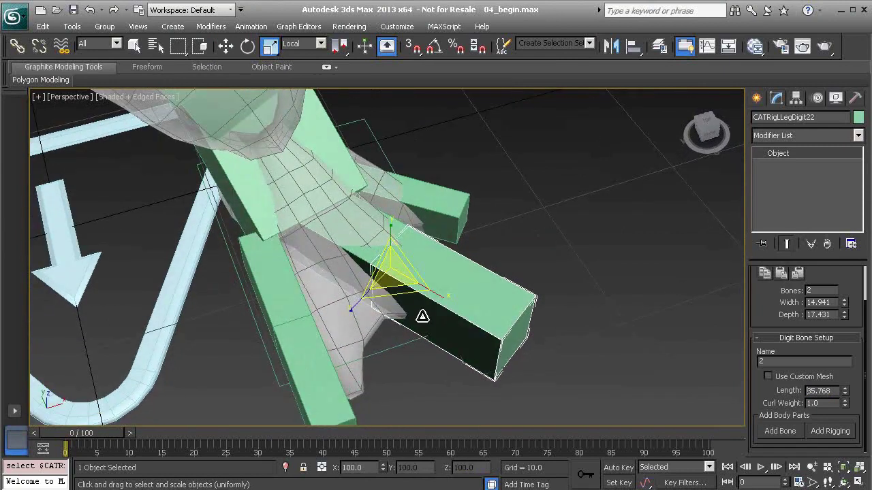
key("w")
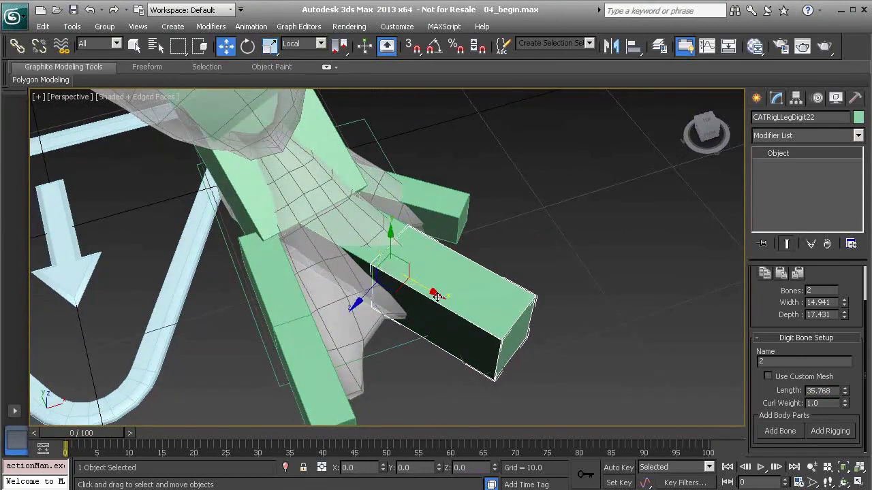
left_click_drag(452, 296, 423, 299)
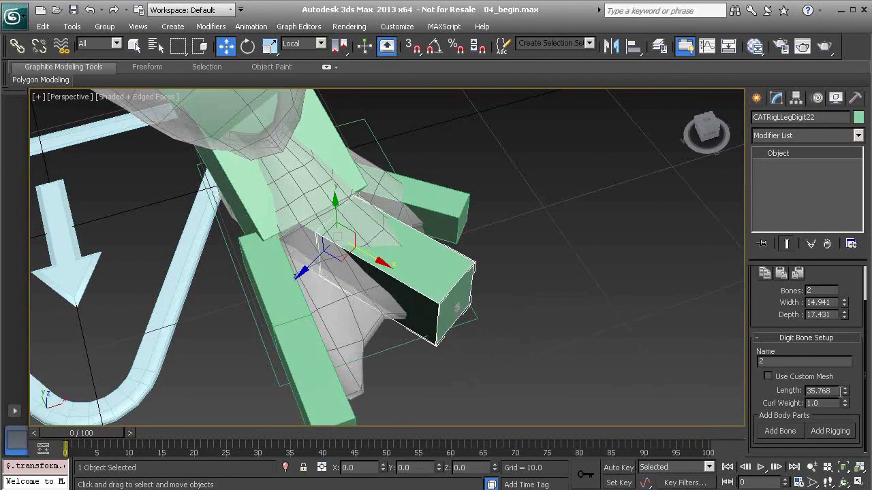
mouse_move(843, 392)
left_mouse_down()
mouse_move(844, 365)
mouse_move(845, 389)
left_mouse_up()
Step: Scale the middle toe digit's base bone down uniformly, bringing the digit to about 10.9 wide and 12.7 deep
middle_click_drag(518, 292, 315, 215, "alt")
double_click(317, 217)
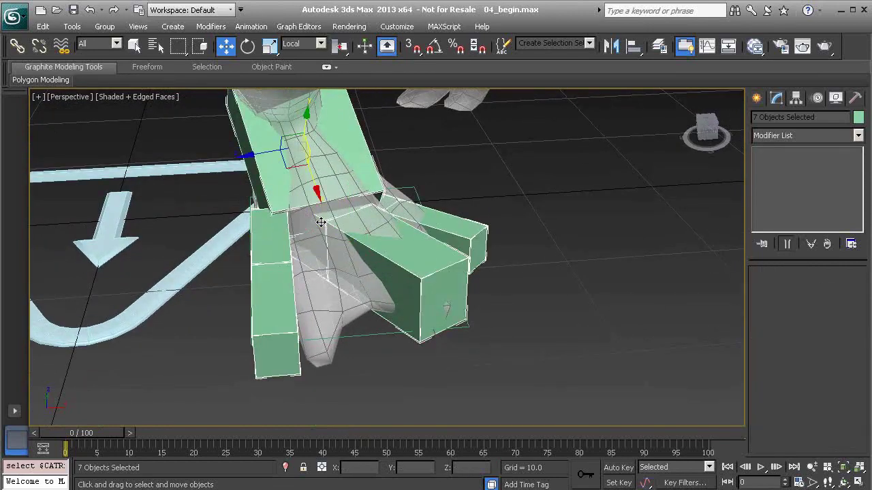
left_click(321, 226)
key("r")
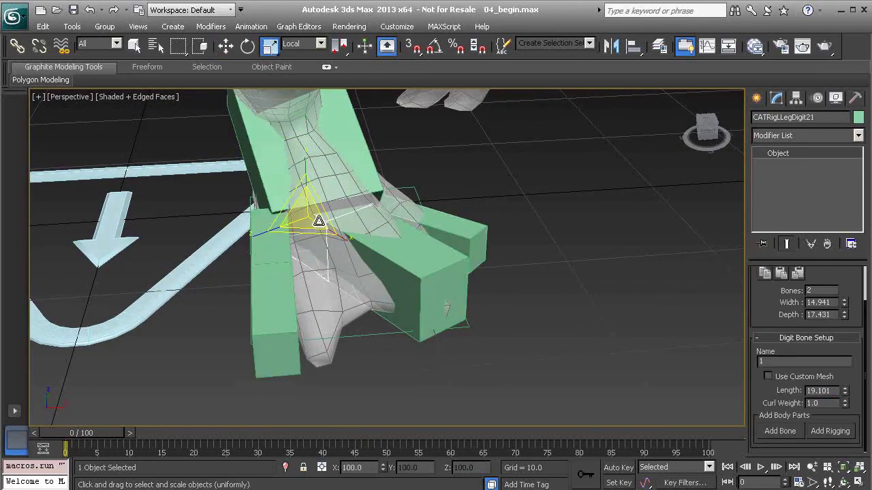
left_click_drag(307, 215, 277, 238)
key("w")
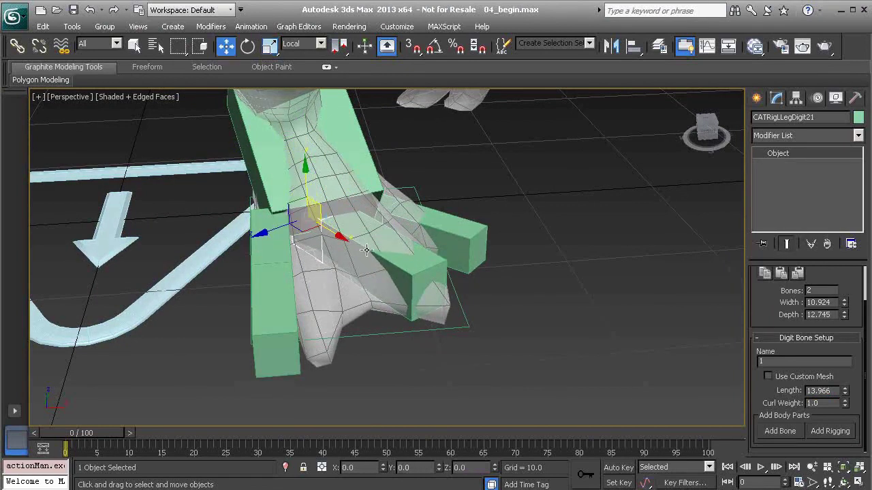
left_click_drag(341, 237, 387, 267)
key("ctrl+z")
Step: Set the middle toe digit's base bone length to 25.976 and its tip bone length to 25.828
left_click(388, 265)
left_click(316, 237)
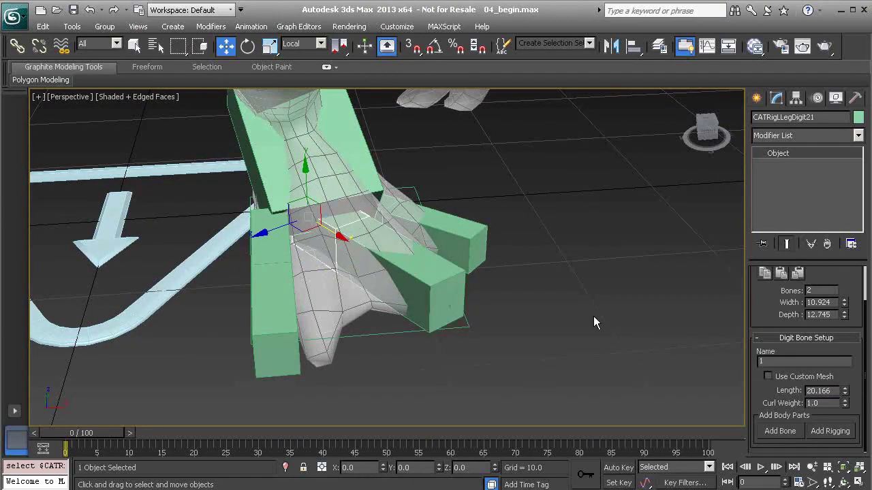
left_click_drag(844, 388, 765, 12)
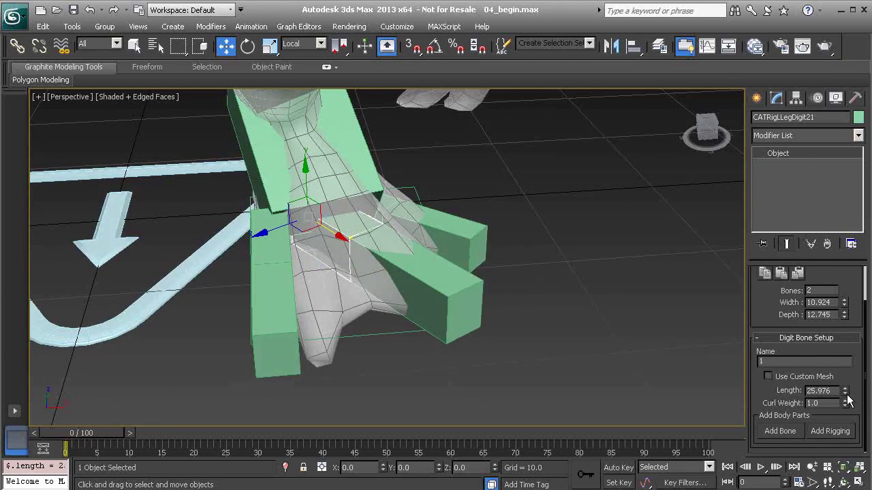
left_click(450, 278)
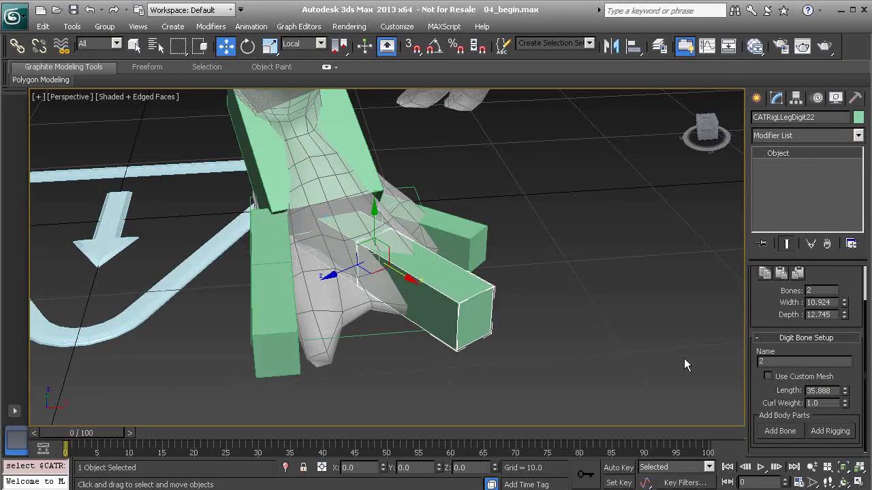
left_click_drag(845, 393, 844, 426)
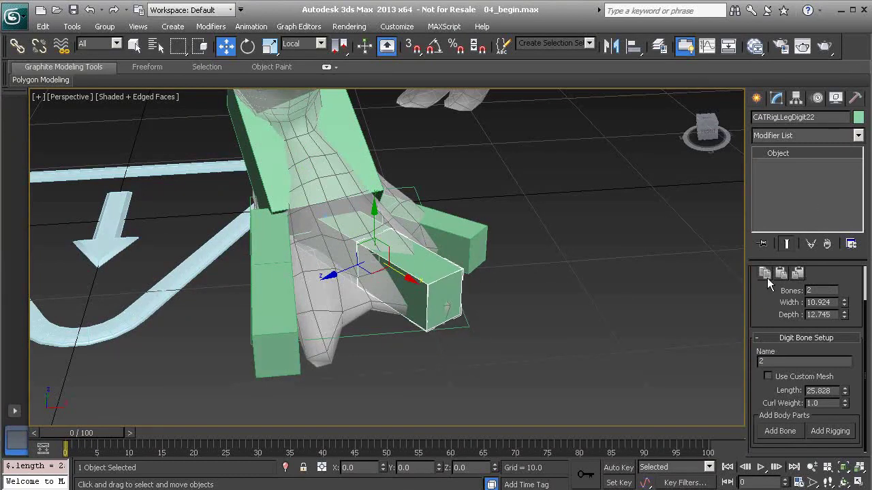
Step: Copy the middle toe digit's settings onto the inner toe digit and rotate its base bone to follow the inner toe
left_click(287, 239)
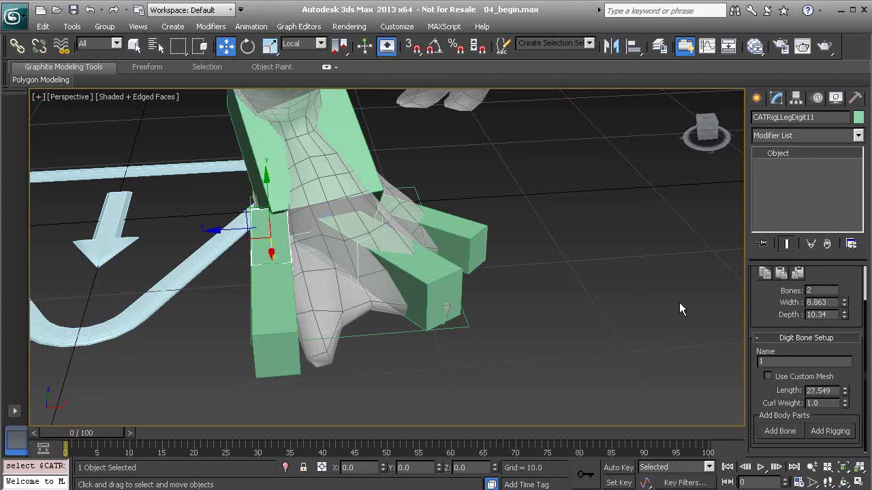
left_click(781, 273)
middle_click_drag(333, 270, 303, 273, "alt")
key("e")
left_click_drag(288, 252, 248, 258)
middle_click_drag(248, 259, 389, 227, "alt")
Step: Select both bones of the inner toe digit and move them down and across to fit inside the inner toe
double_click(251, 243)
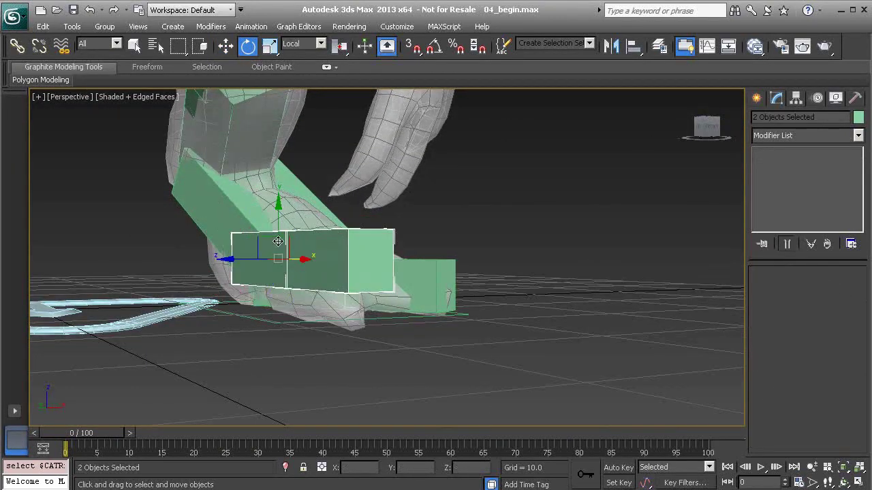
key("w")
middle_click_drag(278, 205, 249, 276, "alt")
left_click_drag(245, 261, 278, 268)
middle_click_drag(279, 268, 370, 277, "alt")
left_click_drag(338, 282, 287, 279)
middle_click_drag(321, 276, 426, 220, "alt")
Step: Select the pelvis hub and add a second leg to it on the creature's right side
scroll(420, 301, "down", 6)
left_click(460, 246)
middle_click_drag(460, 246, 398, 286, "alt")
left_click(328, 199)
middle_click_drag(328, 198, 317, 204, "alt")
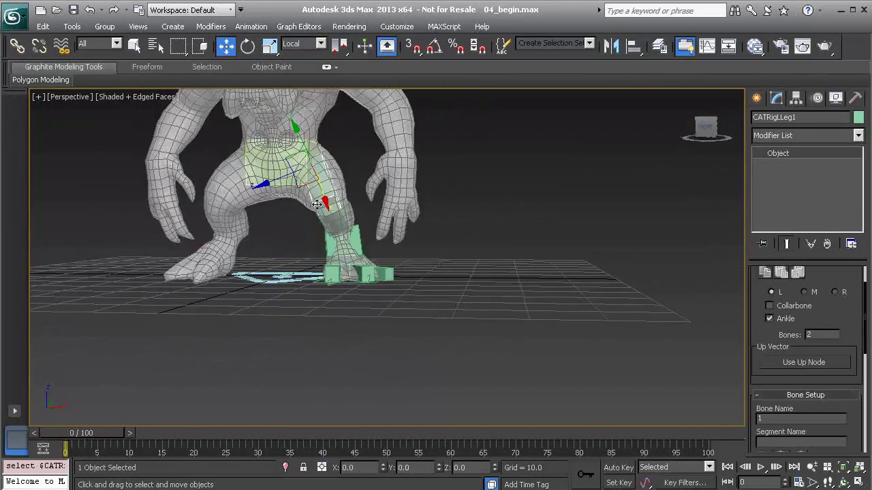
left_click(278, 169)
middle_click_drag(278, 168, 277, 169, "alt")
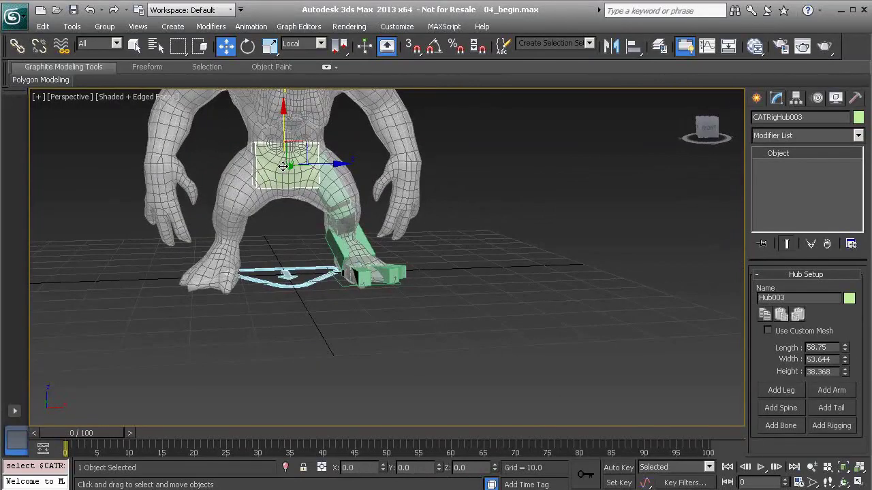
left_click(781, 390)
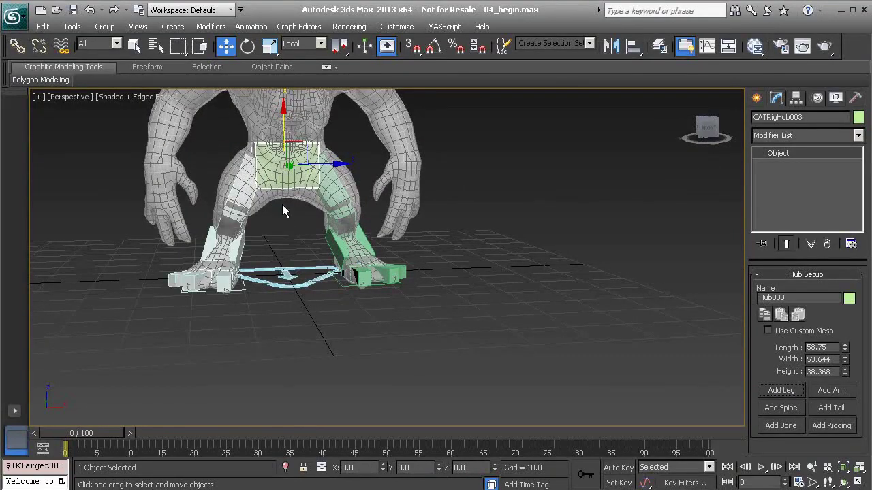
Step: Select both bones of the left foot's inner toe digit and lower them slightly into the mesh
middle_click_drag(246, 222, 284, 266, "alt")
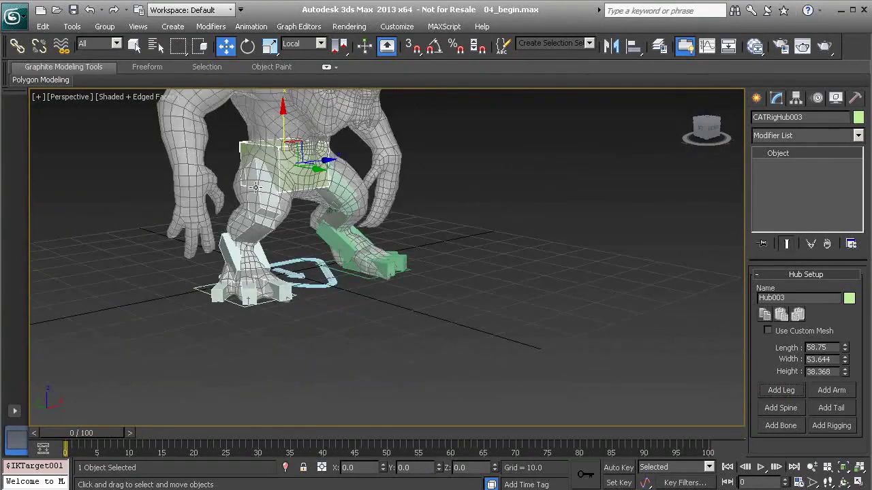
middle_click_drag(324, 187, 358, 113, "alt")
scroll(286, 197, "up", 4)
scroll(418, 303, "up", 3)
middle_click_drag(281, 266, 429, 211, "alt")
left_click(357, 244, "ctrl")
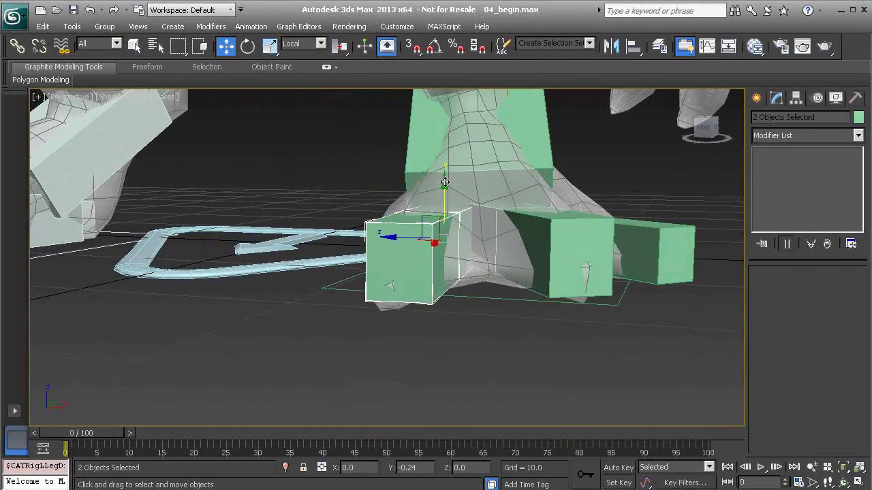
middle_click_drag(445, 177, 365, 208, "alt")
Step: Copy the left leg's limb settings and paste them mirrored onto the right leg
scroll(365, 208, "down", 5)
middle_click_drag(312, 234, 377, 289)
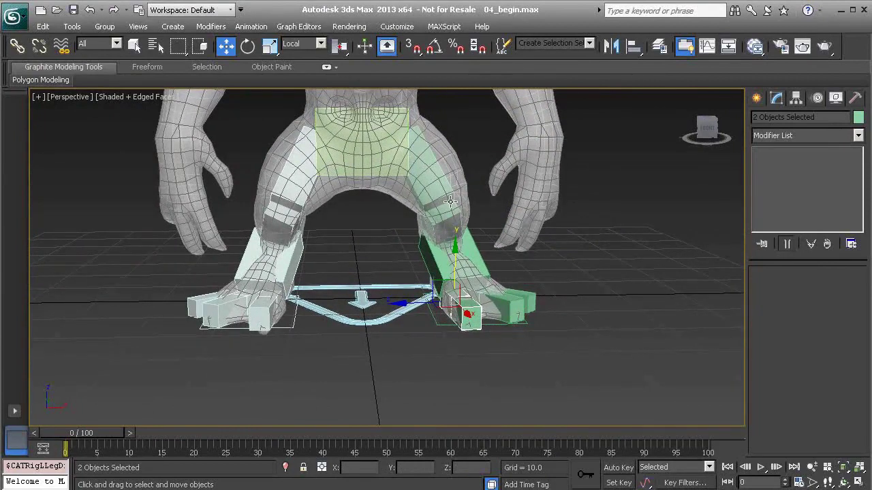
left_click(431, 173)
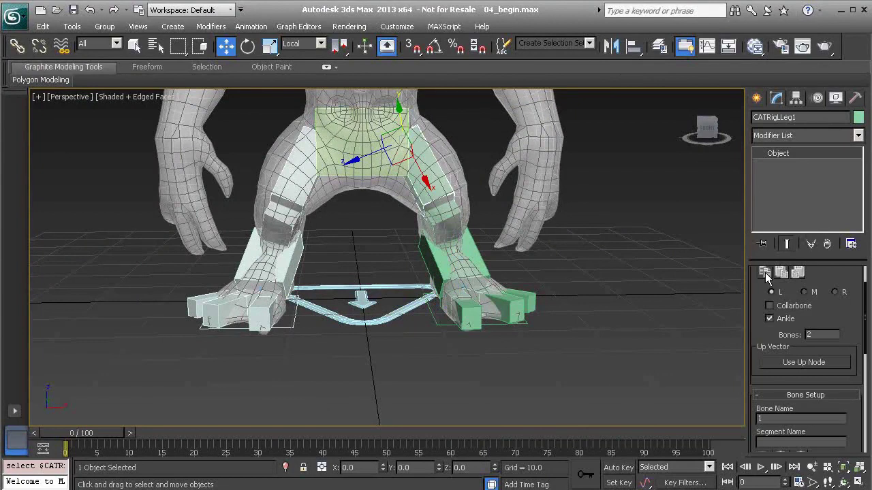
left_click(296, 151)
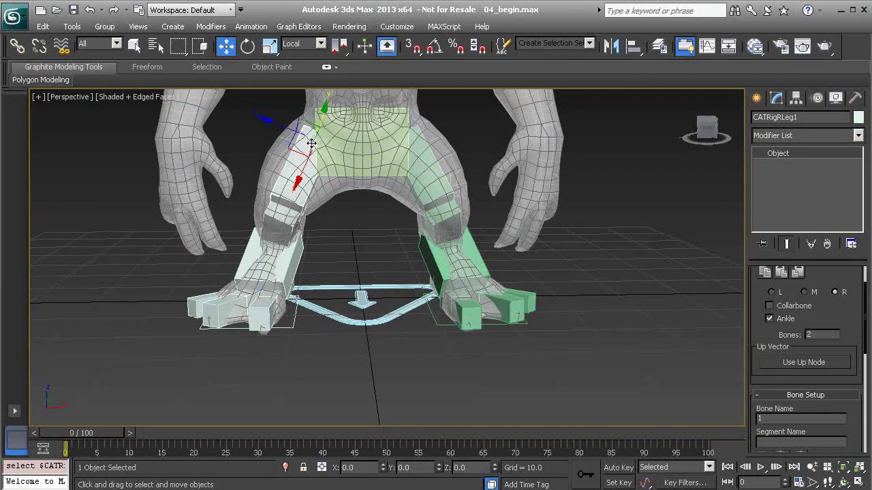
left_click(798, 274)
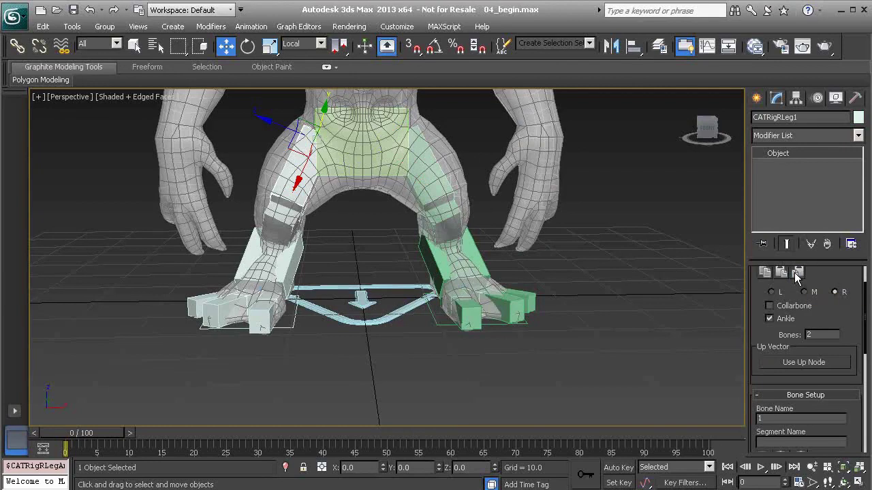
Step: Clear the selection and examine the fit of the pelvis and both legs against the mesh from several angles
left_click(379, 259)
middle_click_drag(378, 259, 371, 276)
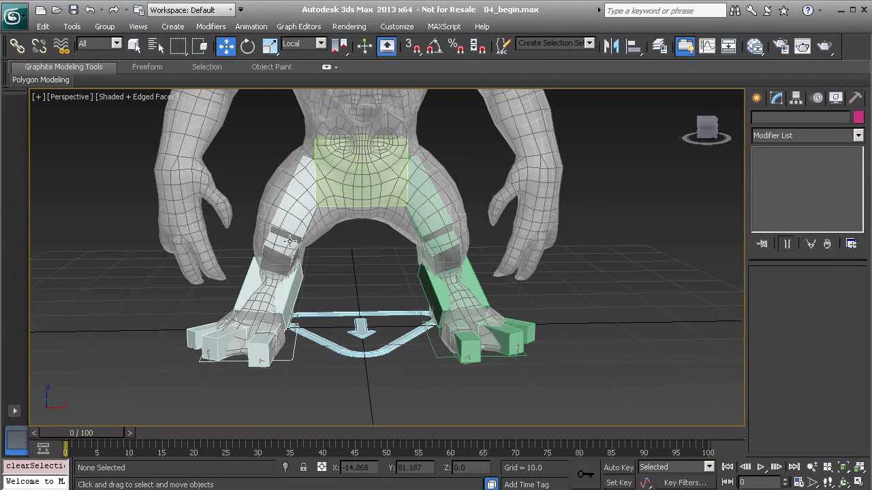
middle_click_drag(290, 240, 304, 311)
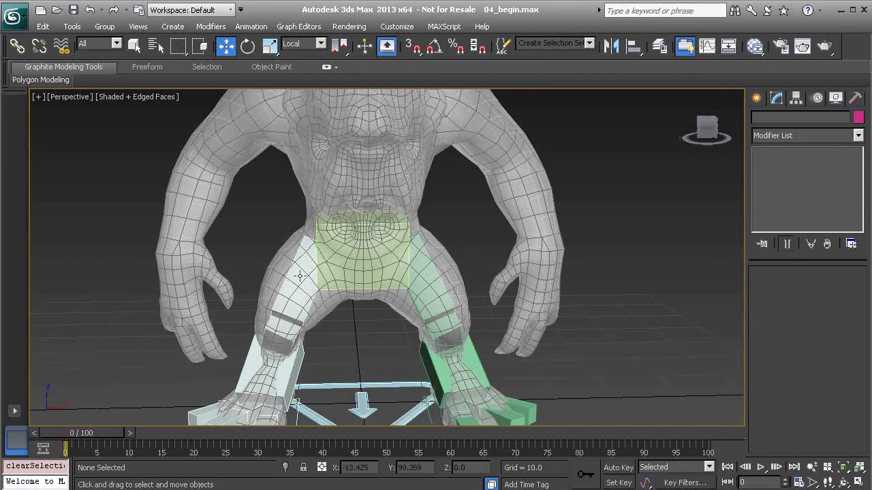
middle_click_drag(342, 266, 352, 252)
scroll(352, 252, "down", 1)
middle_click_drag(330, 303, 433, 281, "alt")
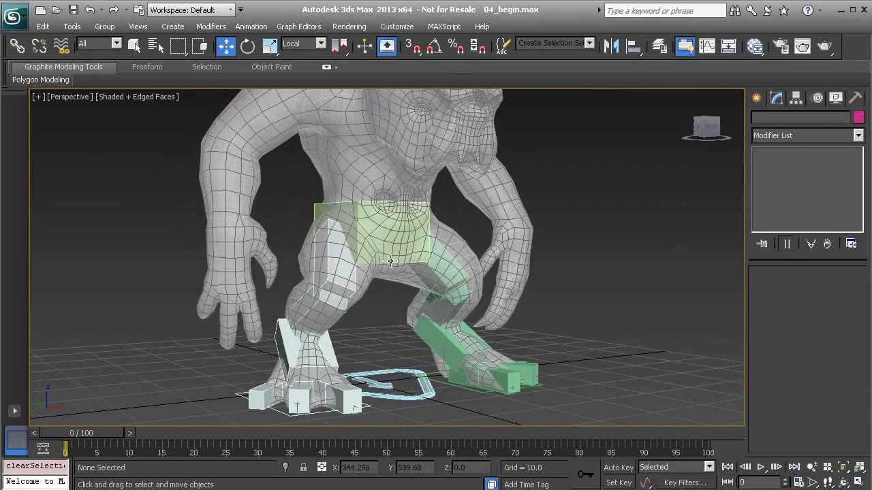
mouse_move(446, 281)
middle_mouse_down("alt")
mouse_move(484, 286)
mouse_move(439, 285)
middle_mouse_up("alt")
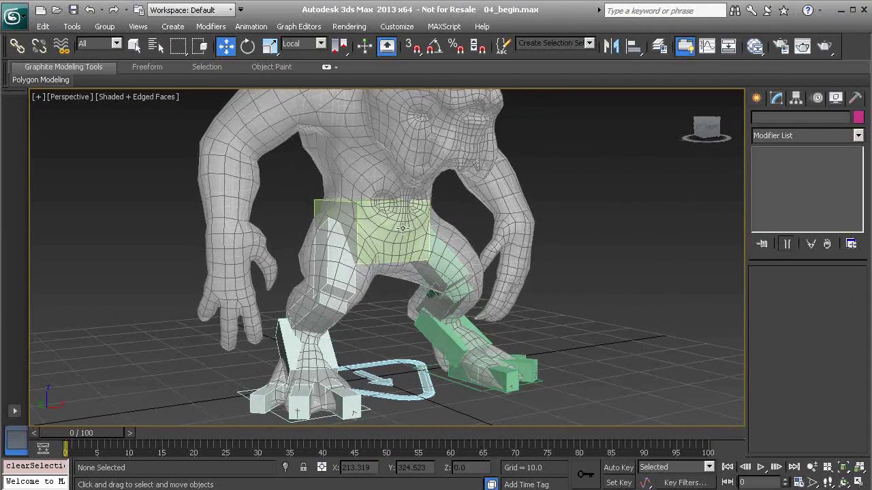